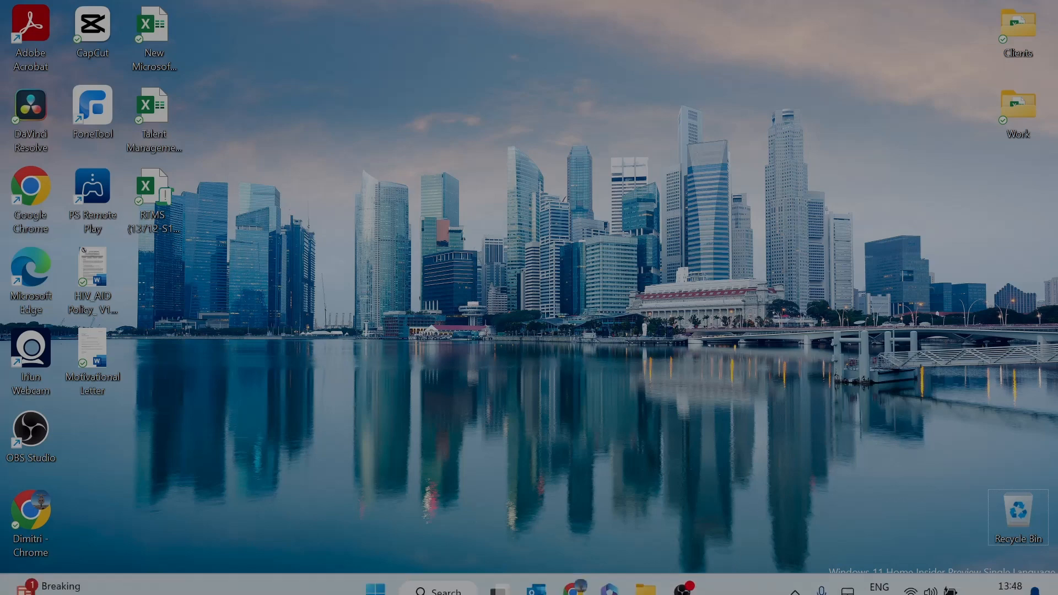
Switch to Chrome, search for "shoprite erecruit login" in a new tab, and open the Shoprite Group bursary login result.
left_click(573, 583)
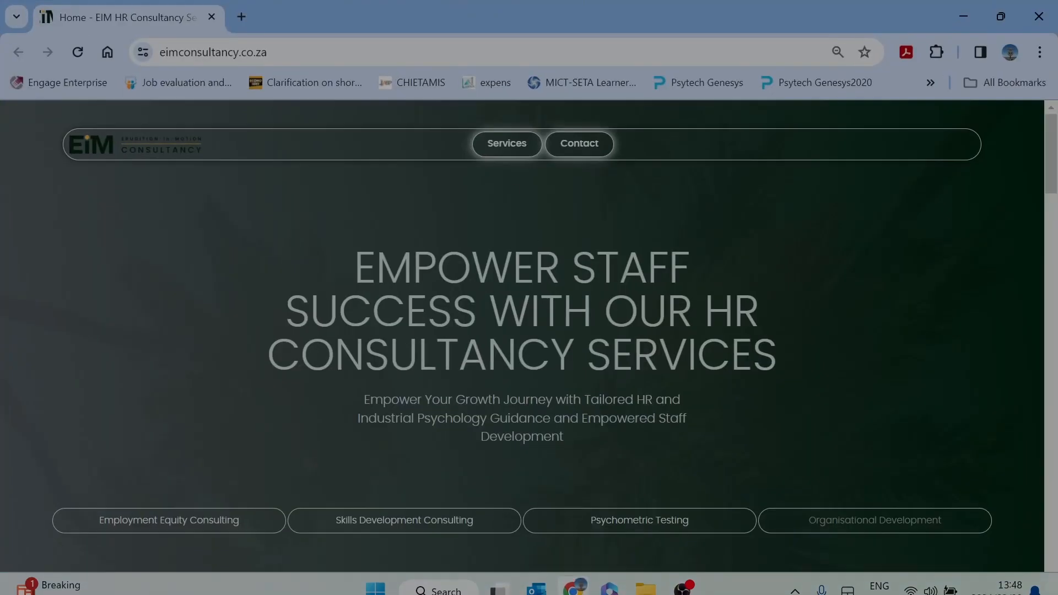
left_click(242, 17)
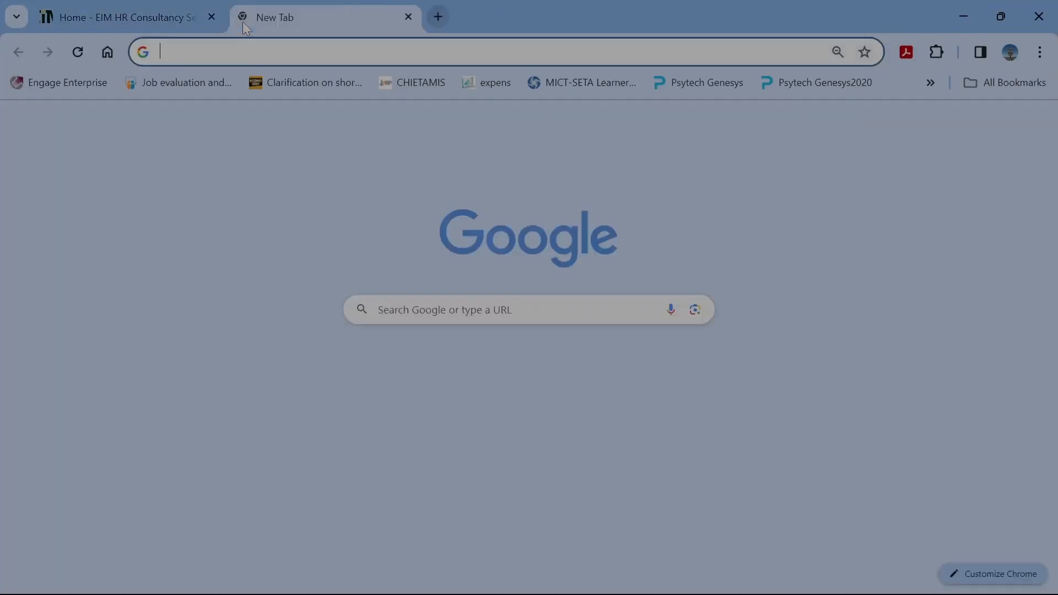
type("sh")
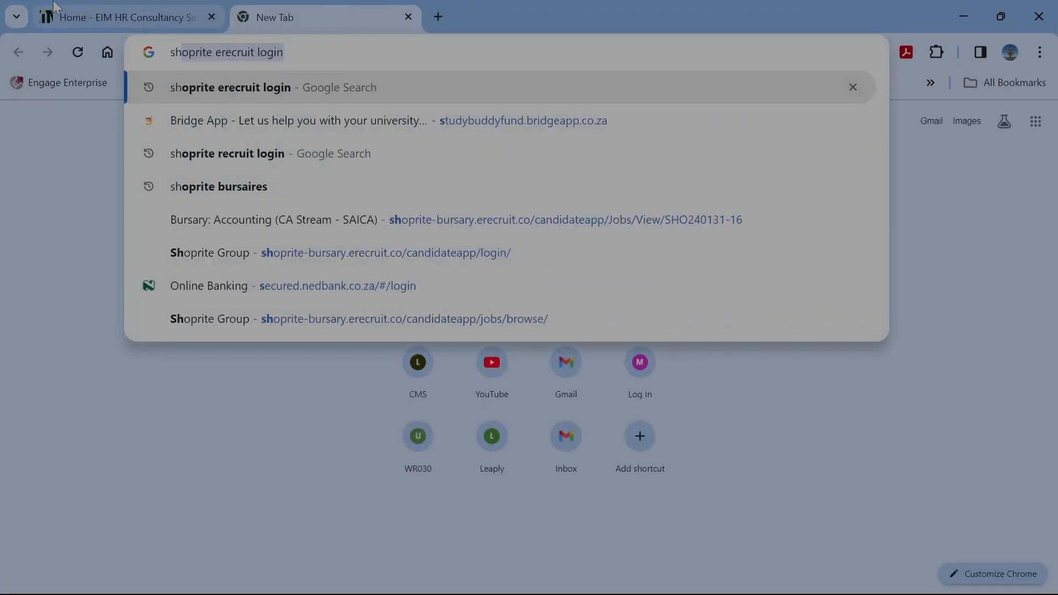
type("oprite erec")
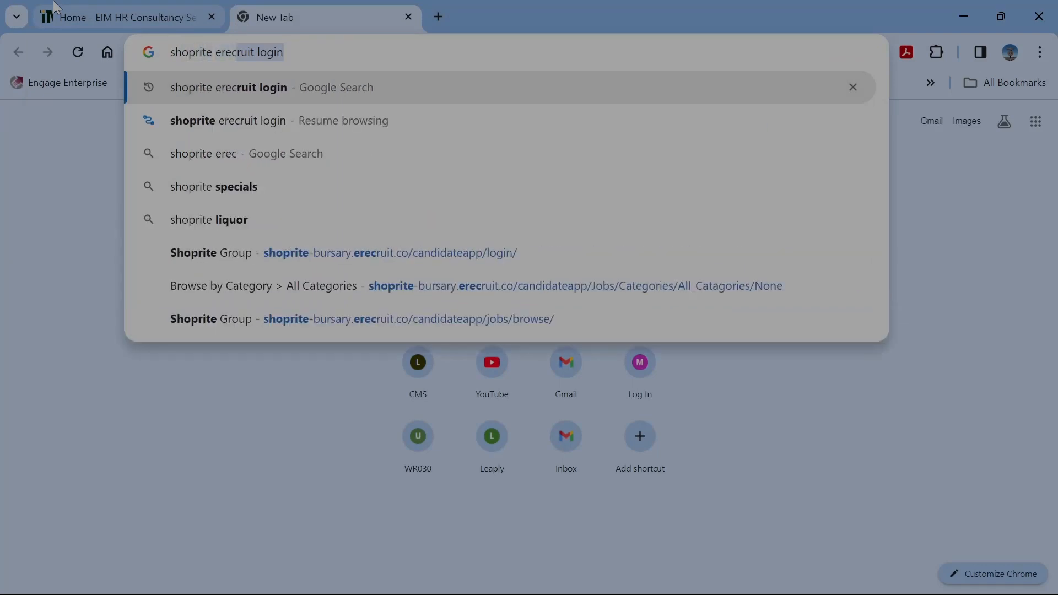
type("ruit login")
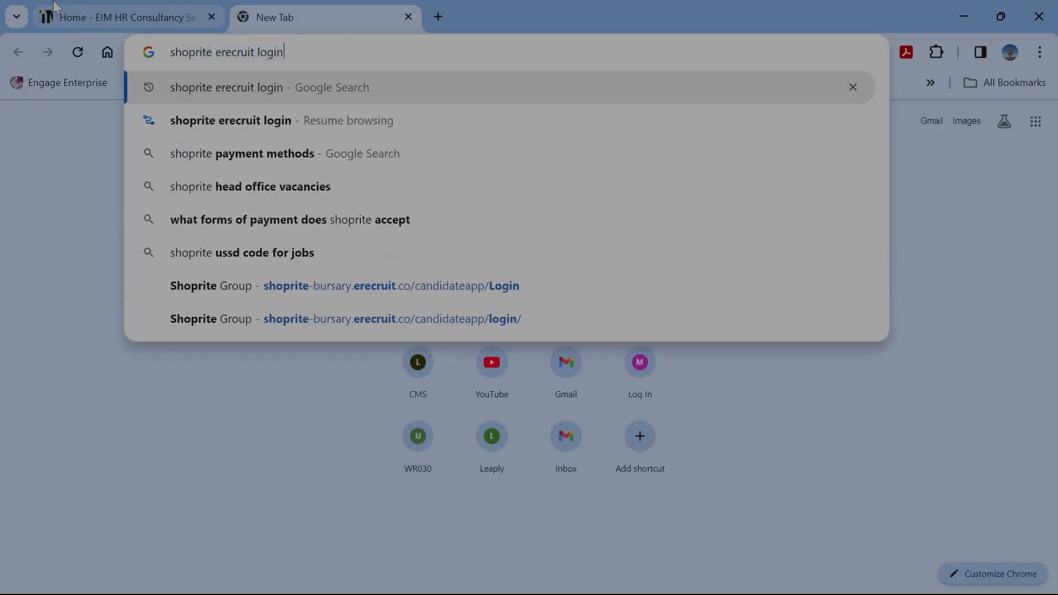
key("Return")
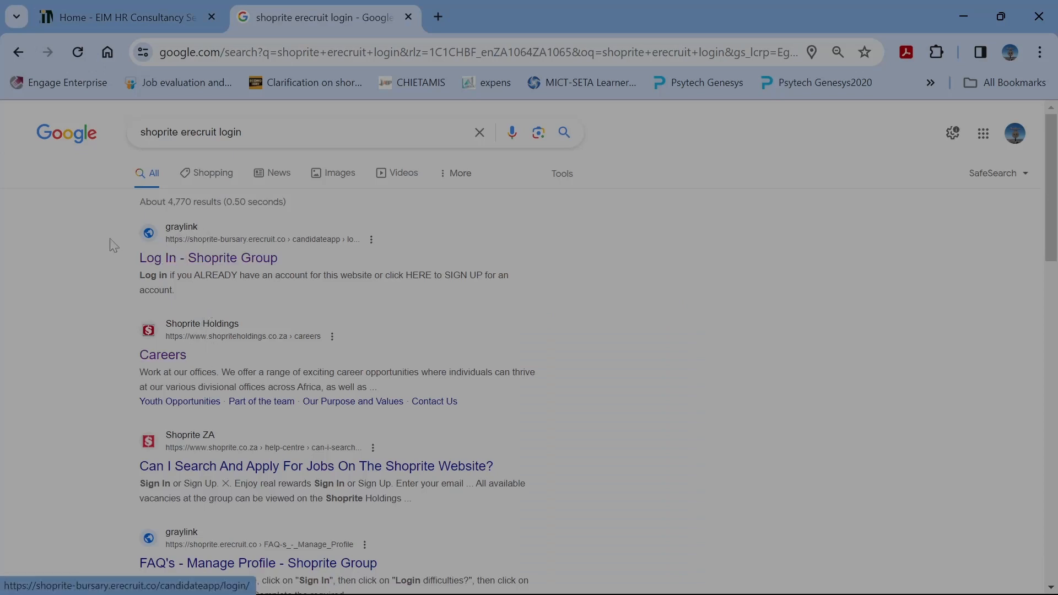
left_click(212, 259)
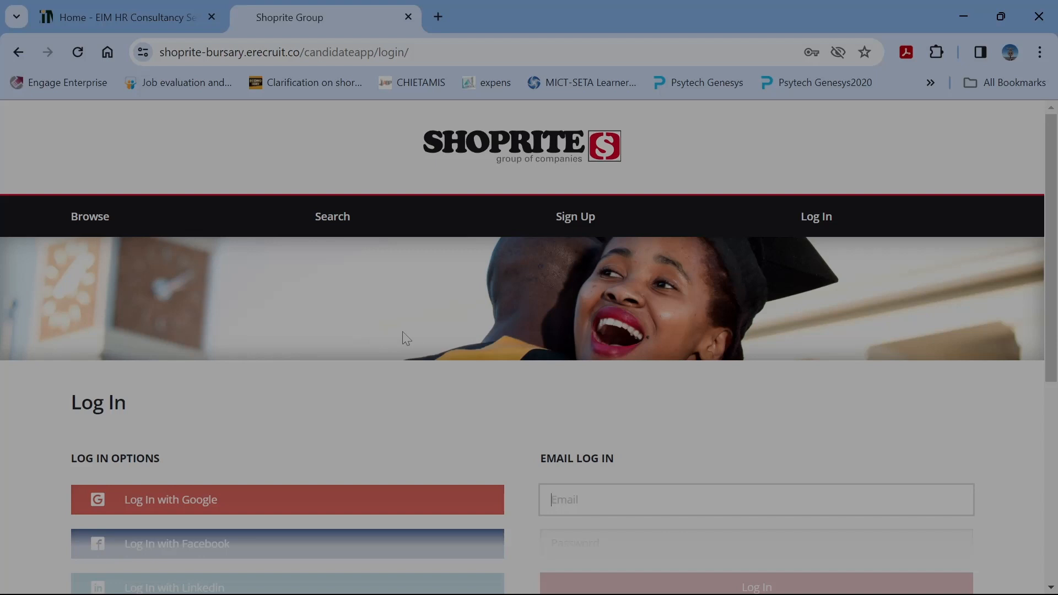
Open the account sign-up page from the login page and review the available sign-up options.
scroll(452, 347, "down", 3)
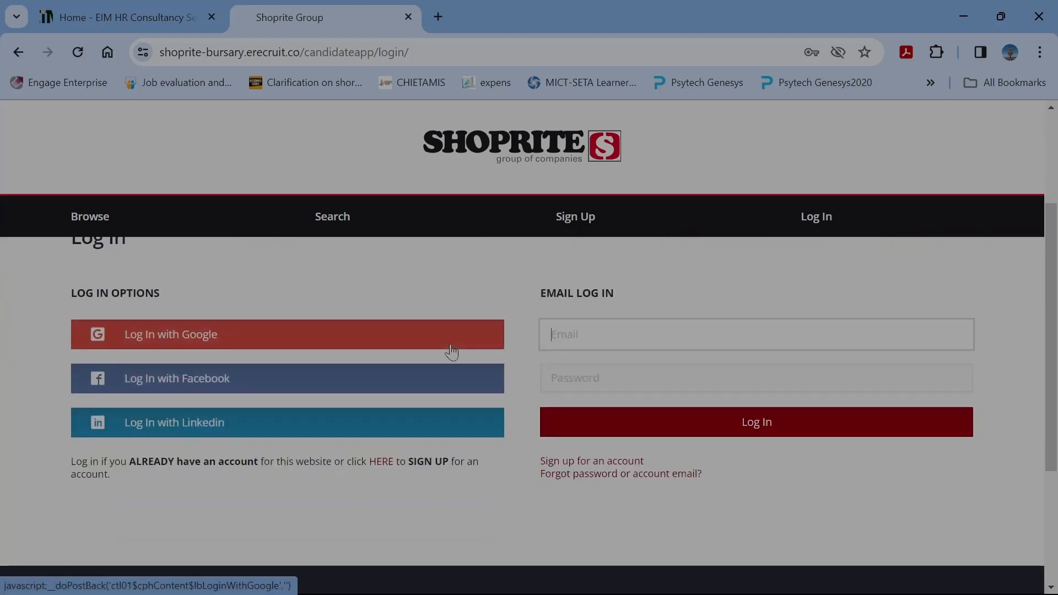
left_click(597, 468)
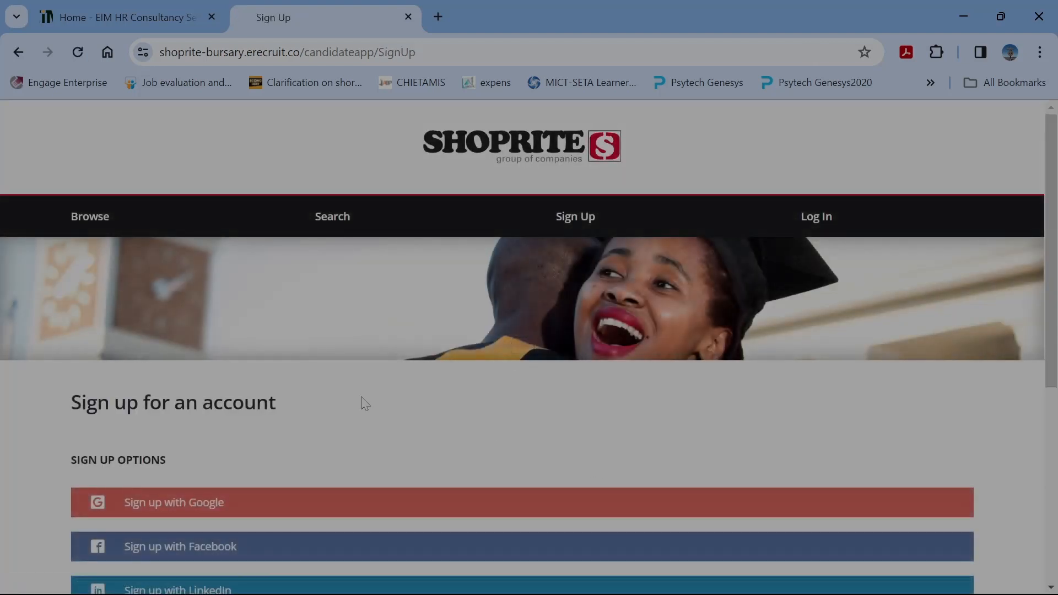
scroll(361, 404, "down", 5)
scroll(366, 439, "up", 3)
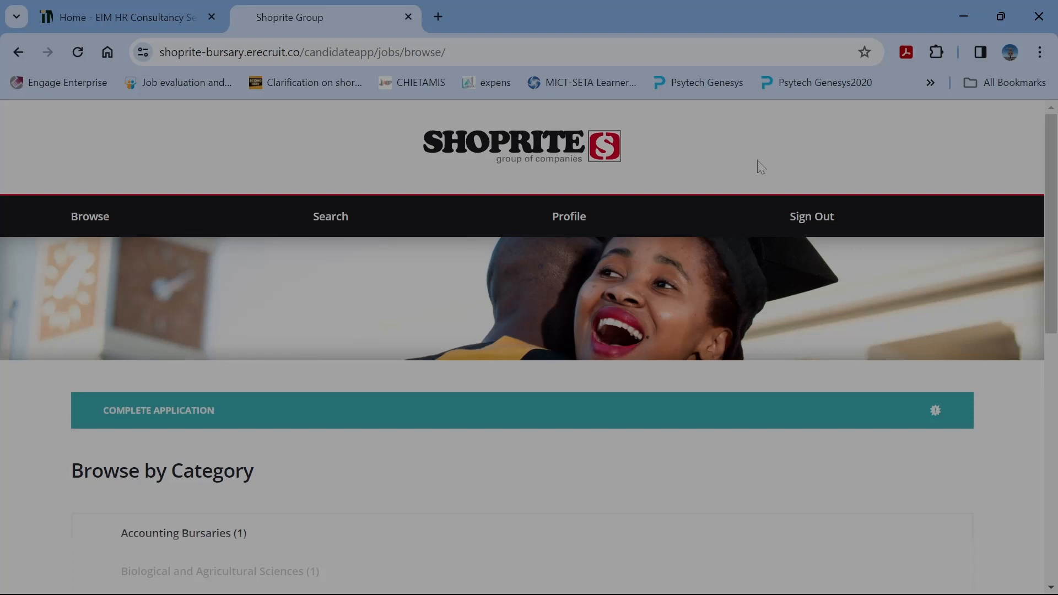
Open the Accounting Bursaries category from the browse page and check its opportunity and closing date.
mouse_move(595, 216)
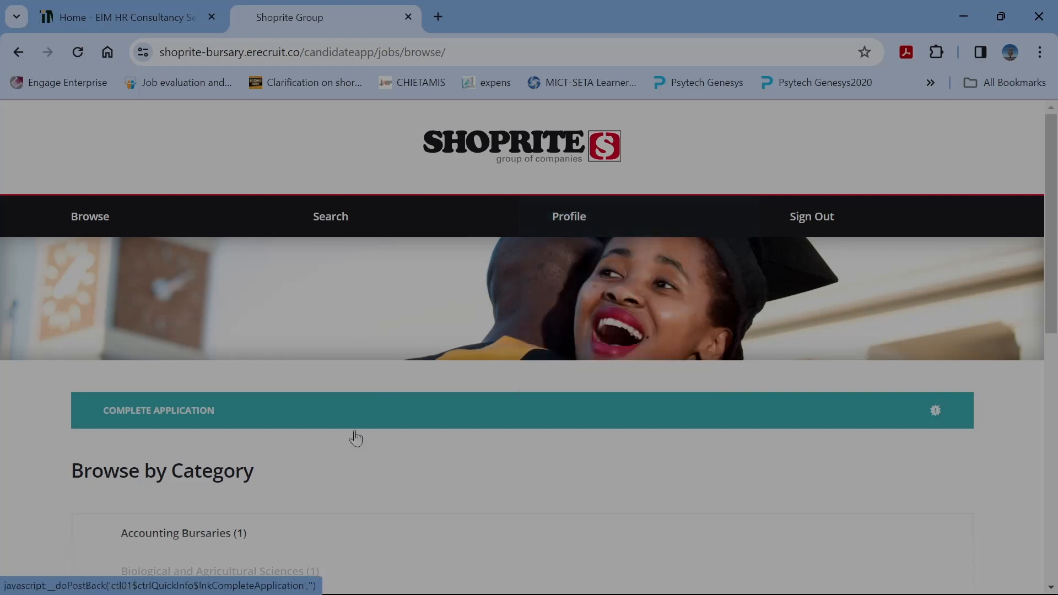
left_click_drag(1056, 198, 1056, 242)
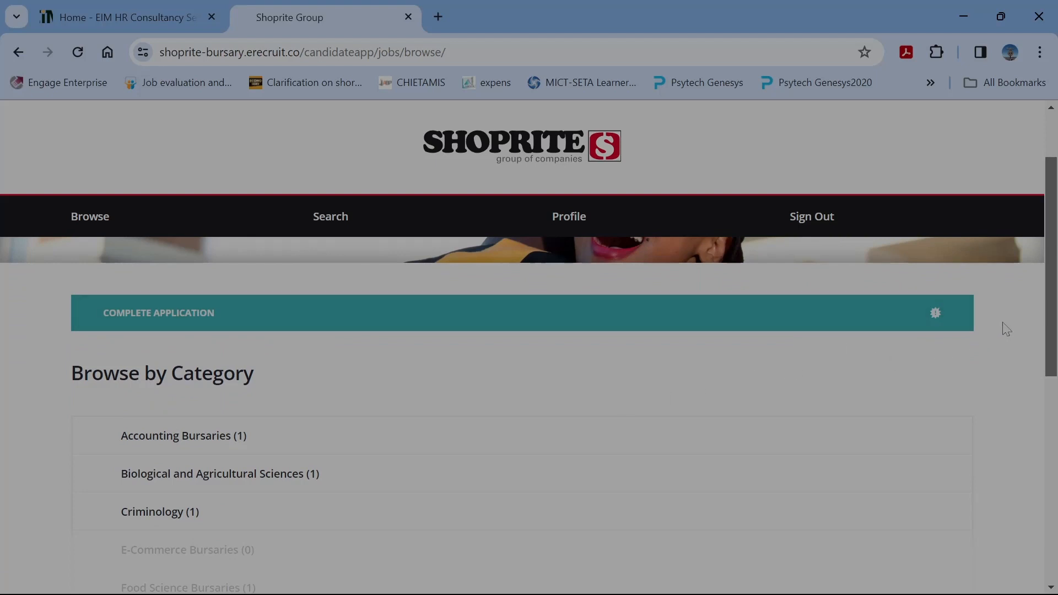
left_click(175, 450)
scroll(736, 393, "down", 5)
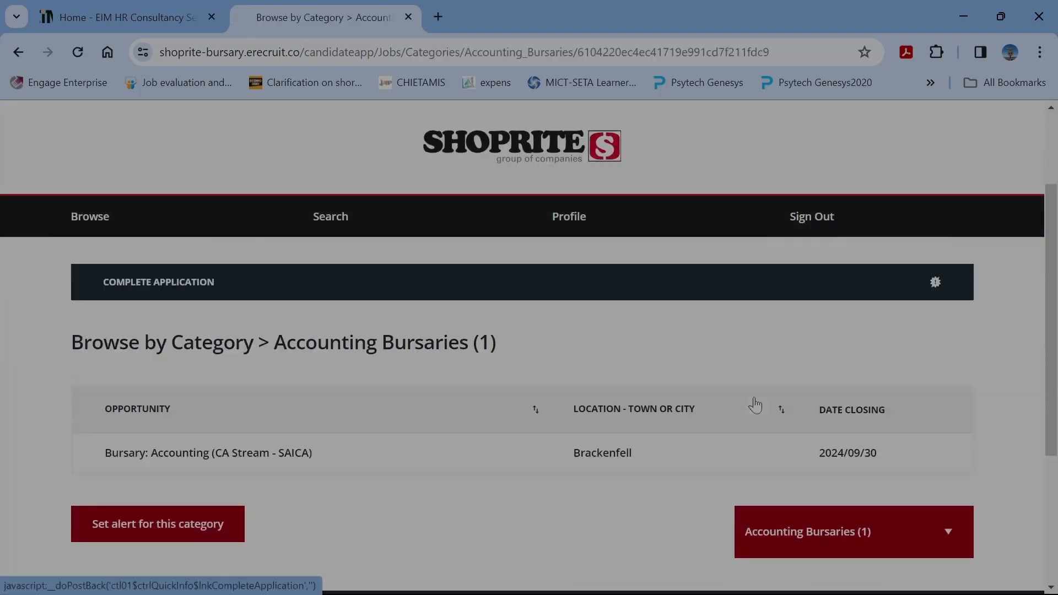
scroll(874, 330, "up", 3)
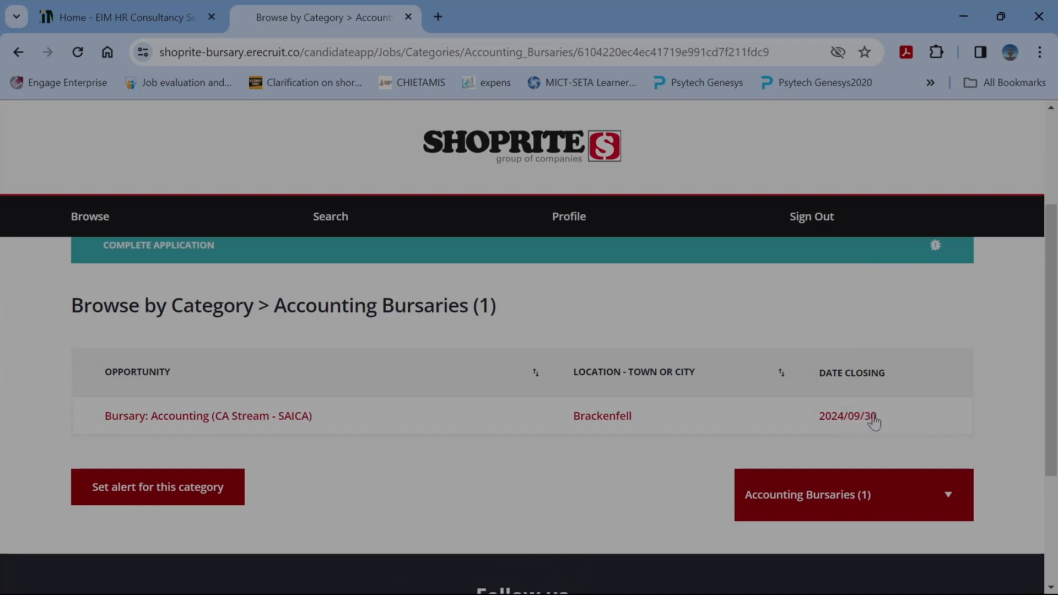
scroll(1052, 397, "up", 3)
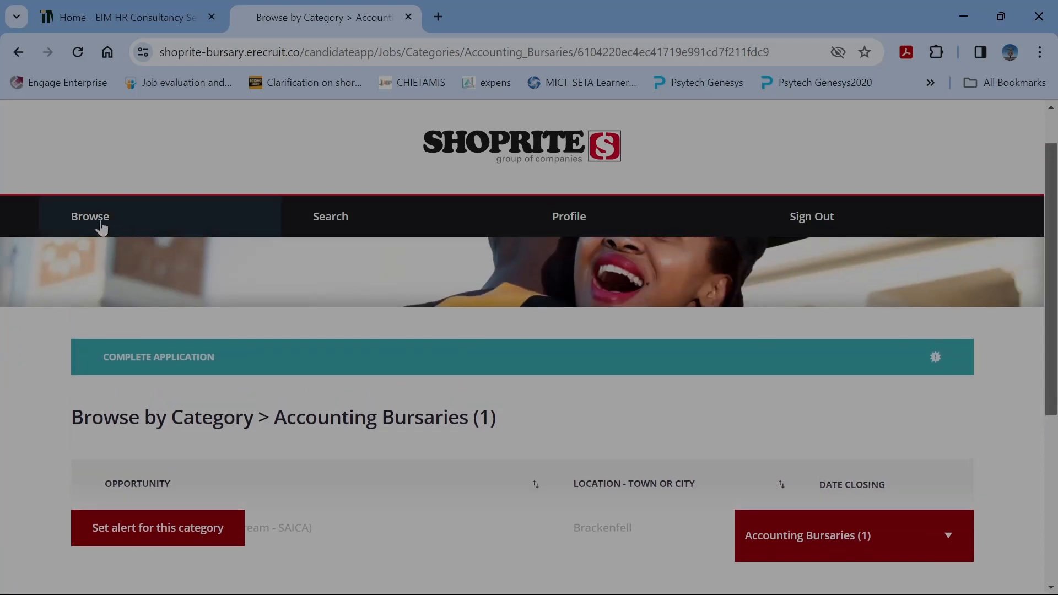
Return to the bursary categories and check the Criminology category's opportunity and closing date.
left_click(101, 225)
scroll(194, 354, "down", 6)
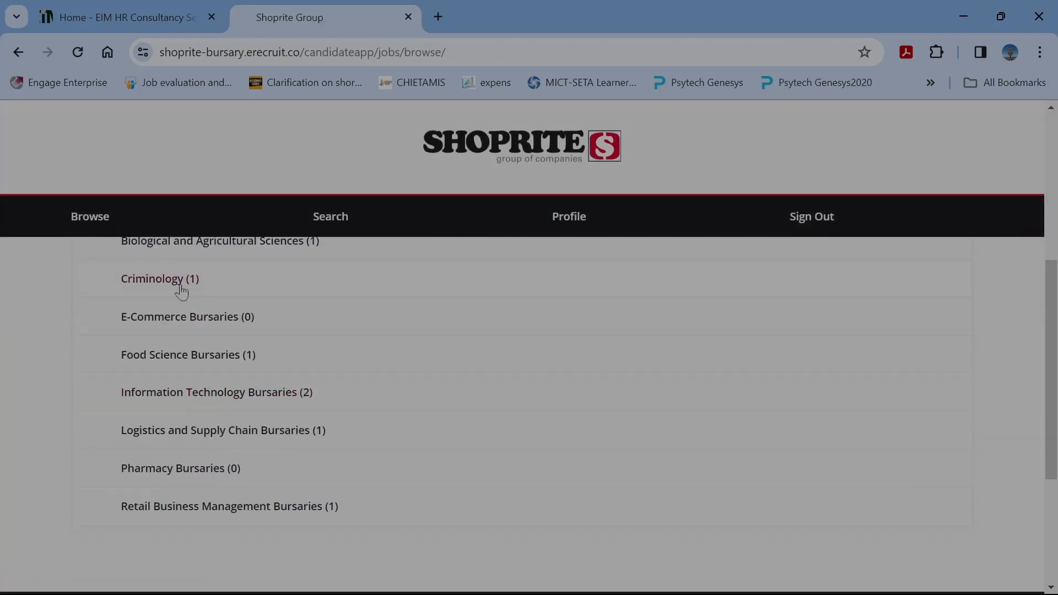
left_click(254, 289)
scroll(874, 424, "down", 3)
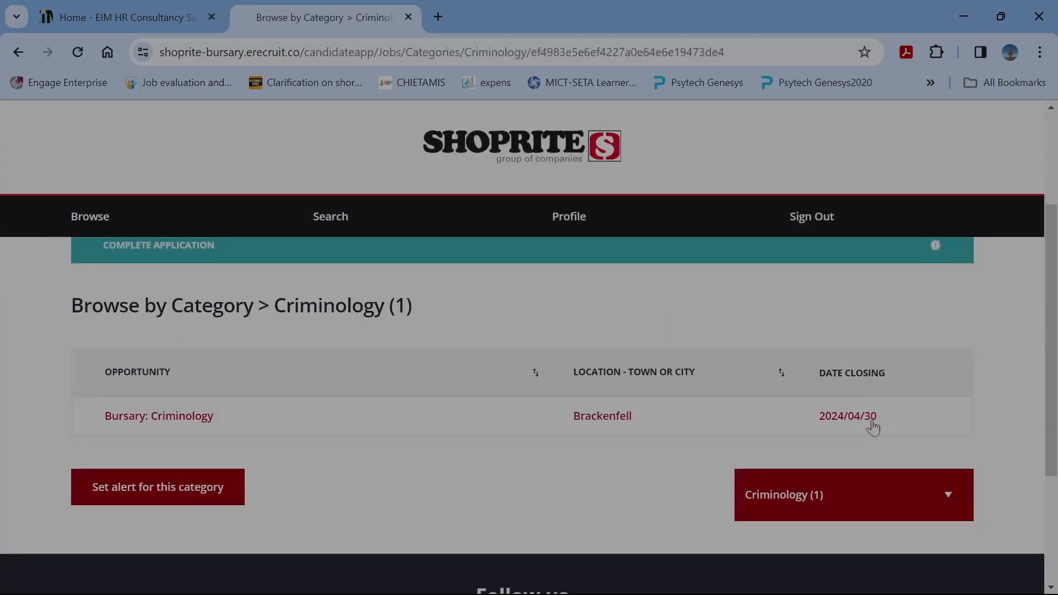
Go back to the category list and check the closing date under Logistics and Supply Chain Bursaries.
left_click(112, 227)
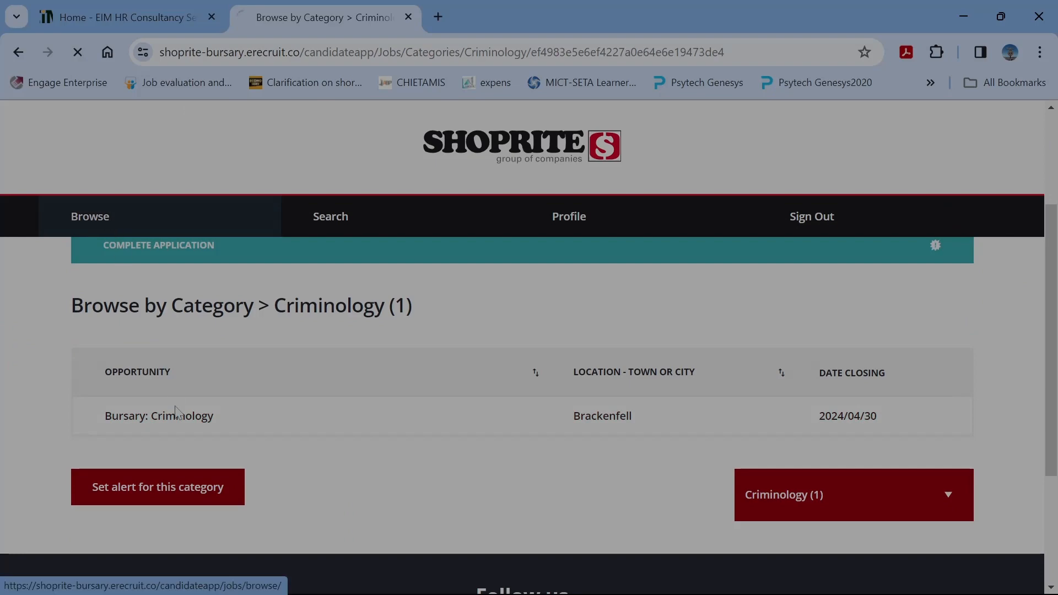
scroll(180, 425, "down", 3)
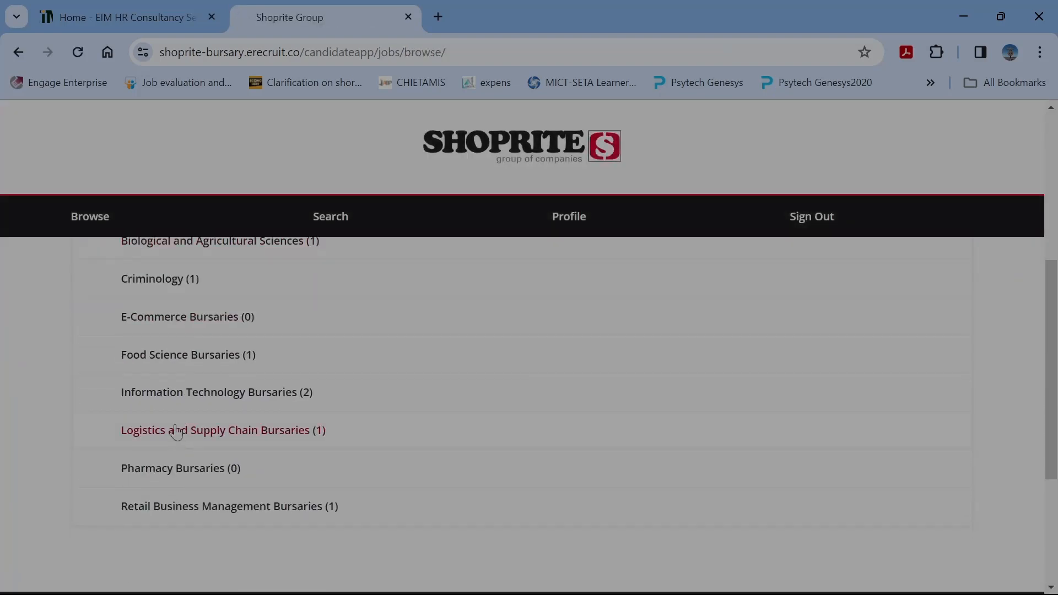
left_click(176, 431)
scroll(862, 441, "down", 3)
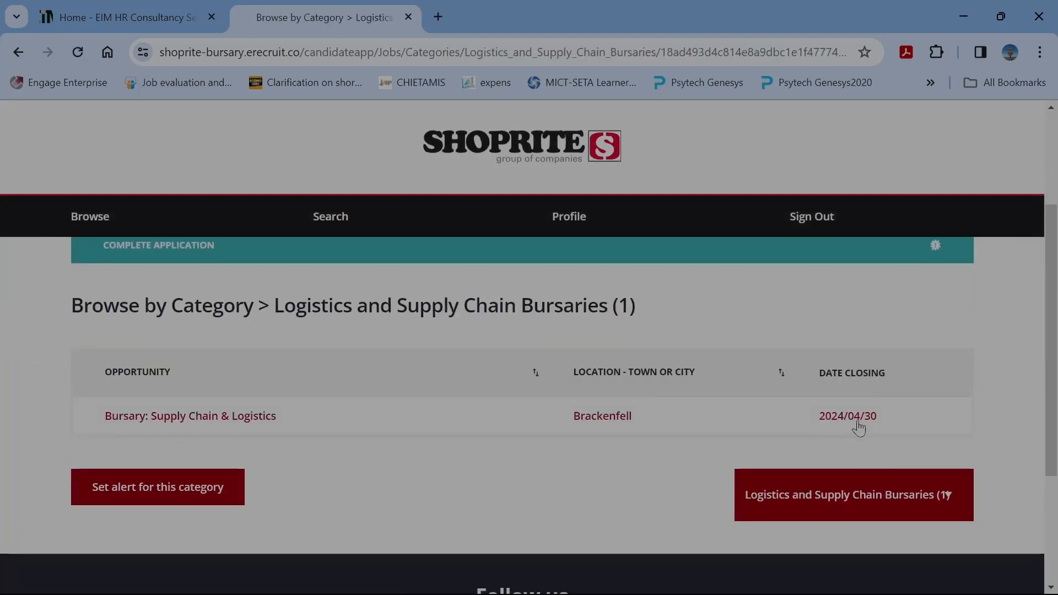
Open the Data Science bursary under Information Technology Bursaries and highlight the academic-year requirement in its qualifications.
left_click(83, 218)
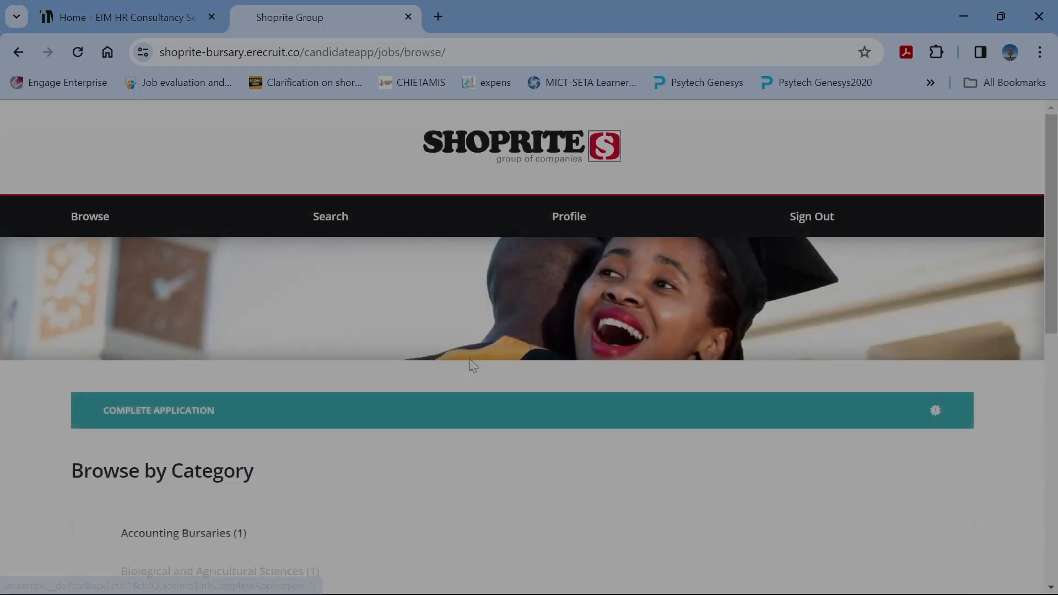
scroll(463, 428, "down", 6)
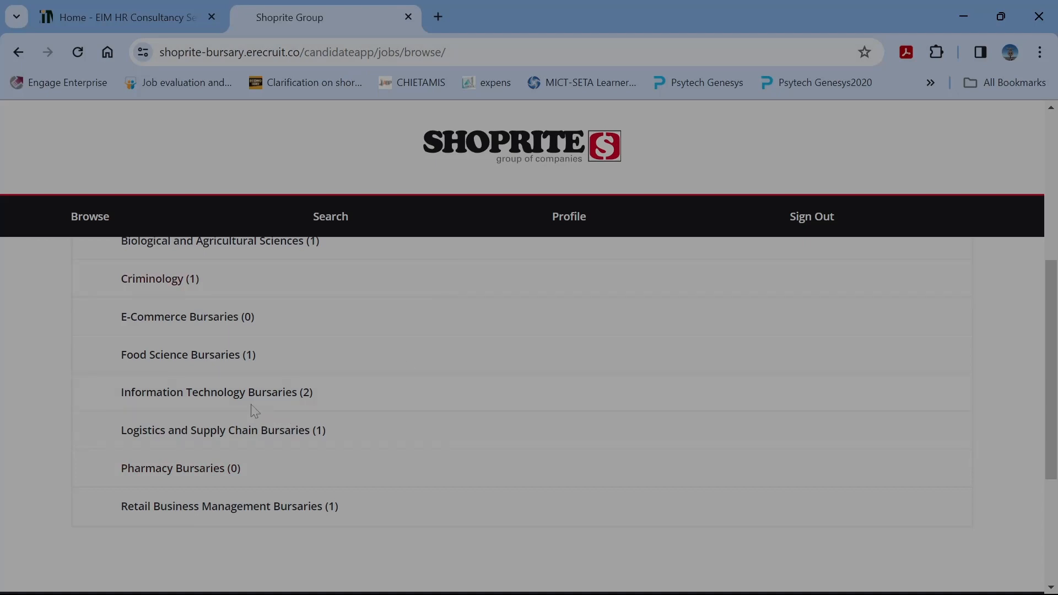
left_click(233, 401)
scroll(248, 435, "down", 3)
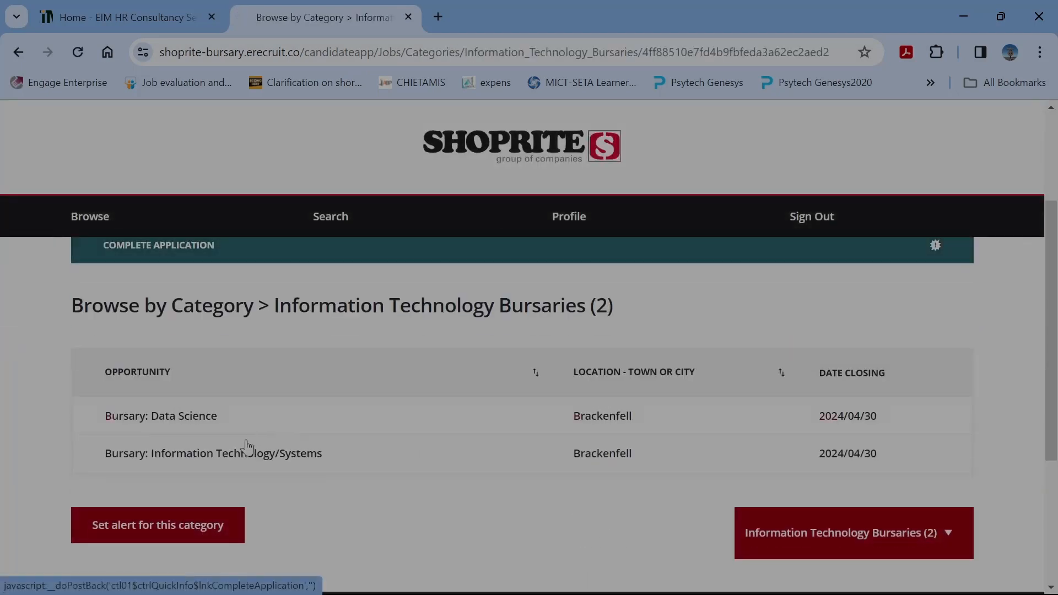
left_click(192, 418)
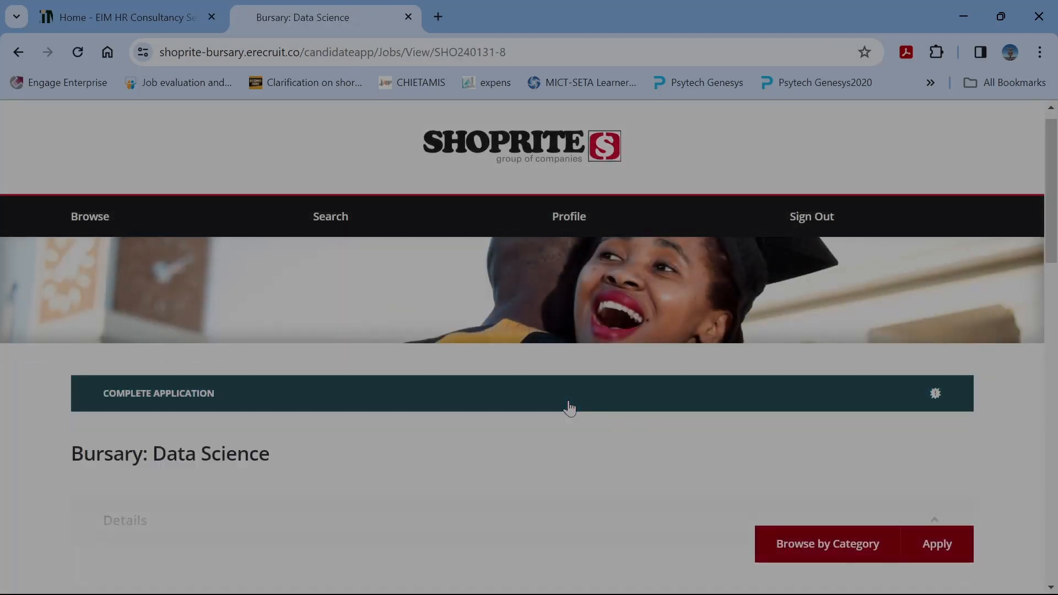
scroll(569, 408, "down", 8)
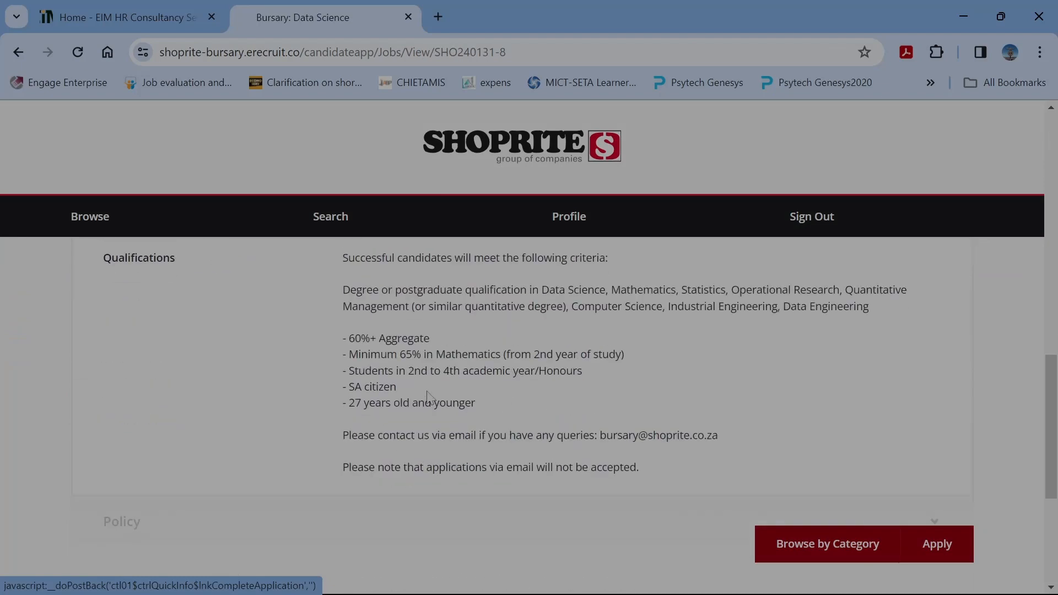
left_click_drag(354, 370, 460, 370)
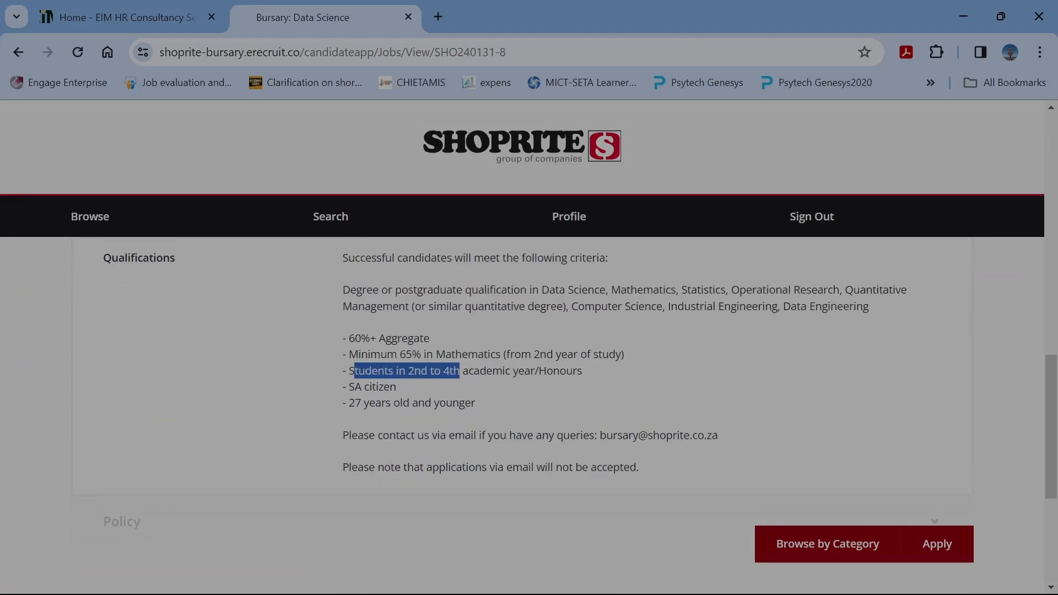
Open the listing under Retail Business Management Bursaries and highlight the academic-year requirement in its qualifications.
scroll(189, 342, "up", 10)
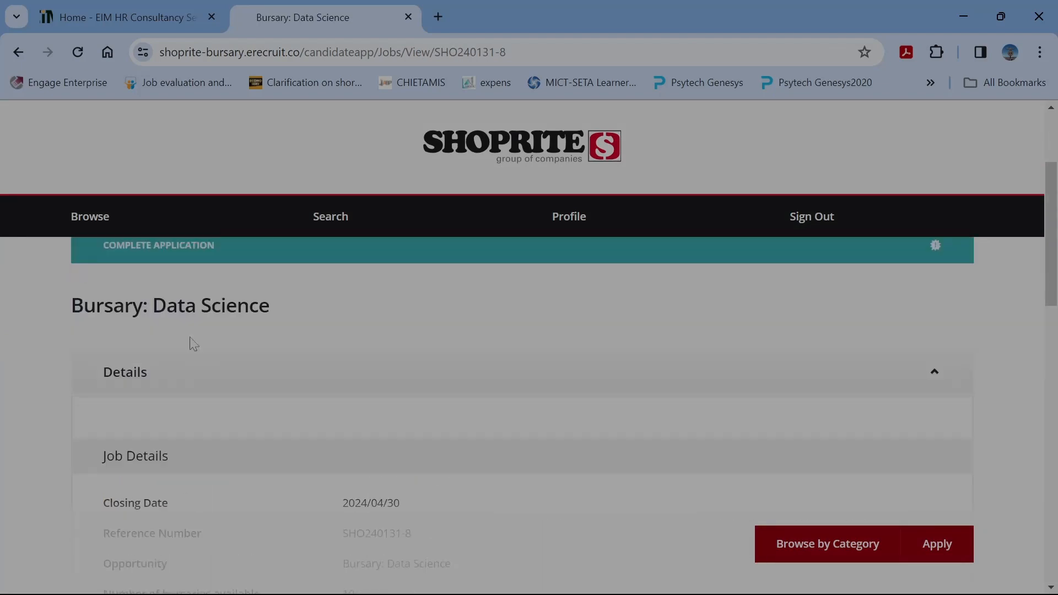
left_click(94, 229)
scroll(229, 444, "down", 5)
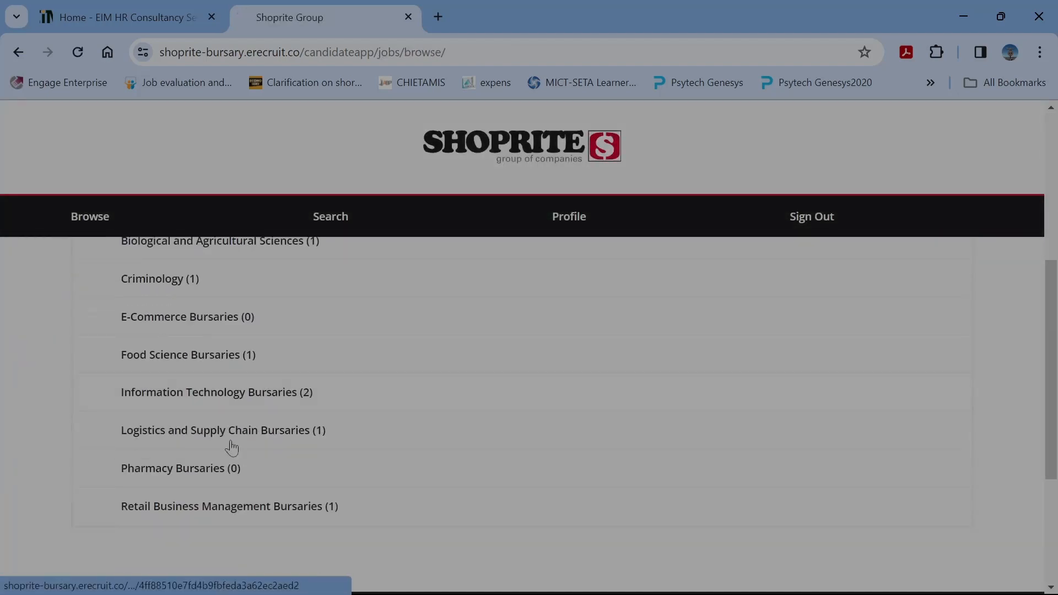
left_click(200, 510)
scroll(591, 421, "down", 3)
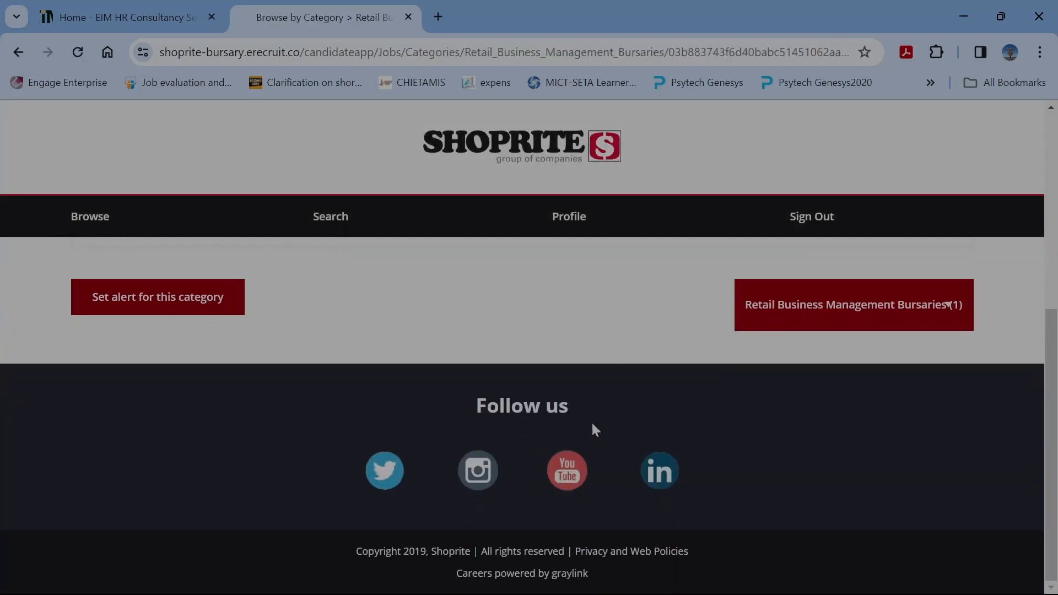
scroll(591, 421, "up", 3)
left_click(596, 405)
scroll(579, 399, "down", 8)
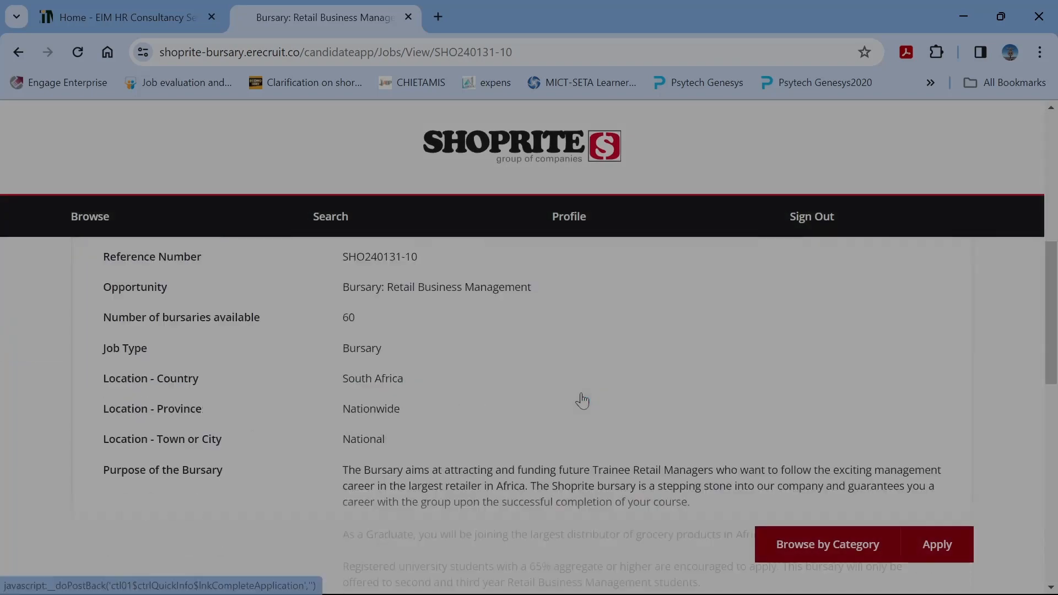
scroll(484, 390, "up", 1)
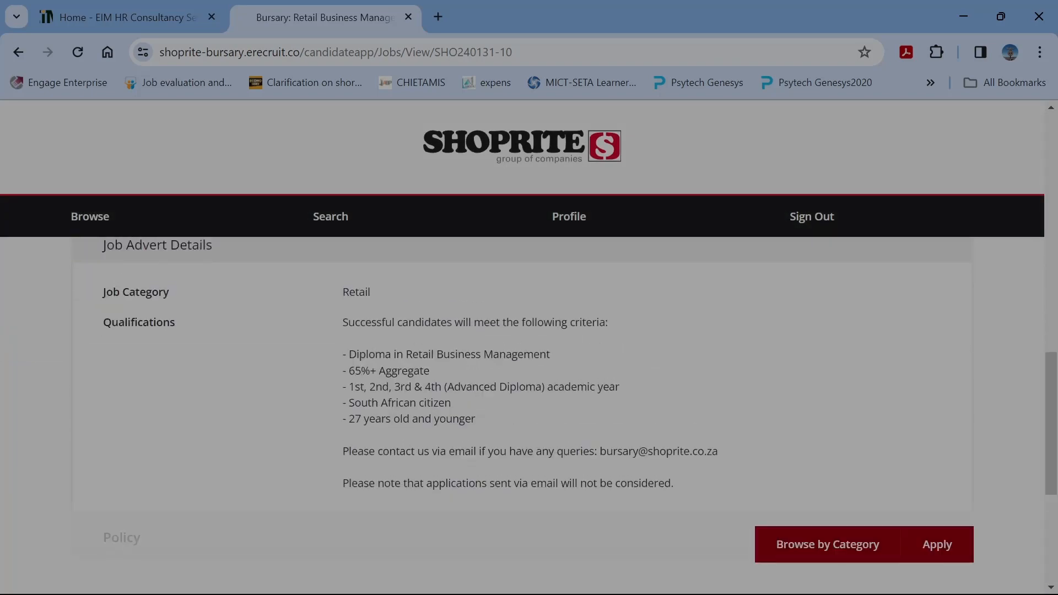
left_click_drag(346, 387, 448, 387)
Open the Food Sciences listing under Food Science Bursaries and highlight the academic-year requirement in its qualifications.
left_click(93, 217)
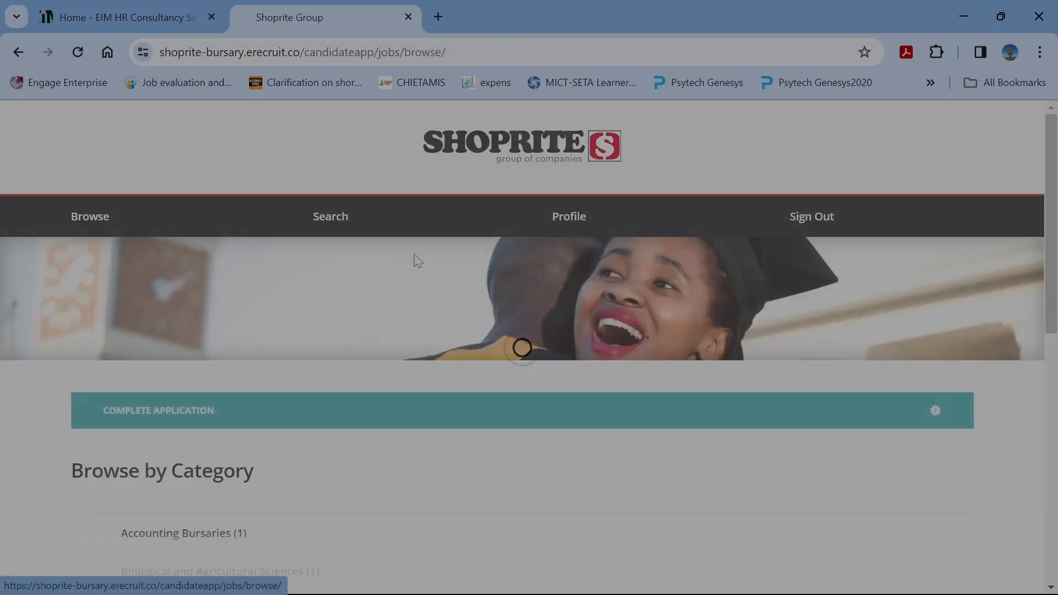
scroll(394, 427, "down", 5)
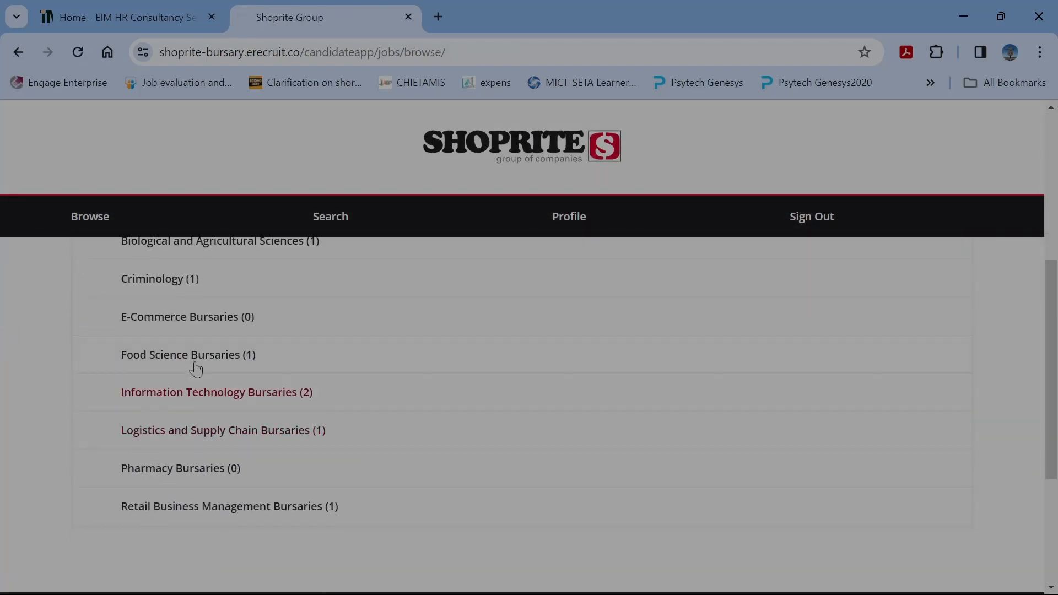
left_click(309, 360)
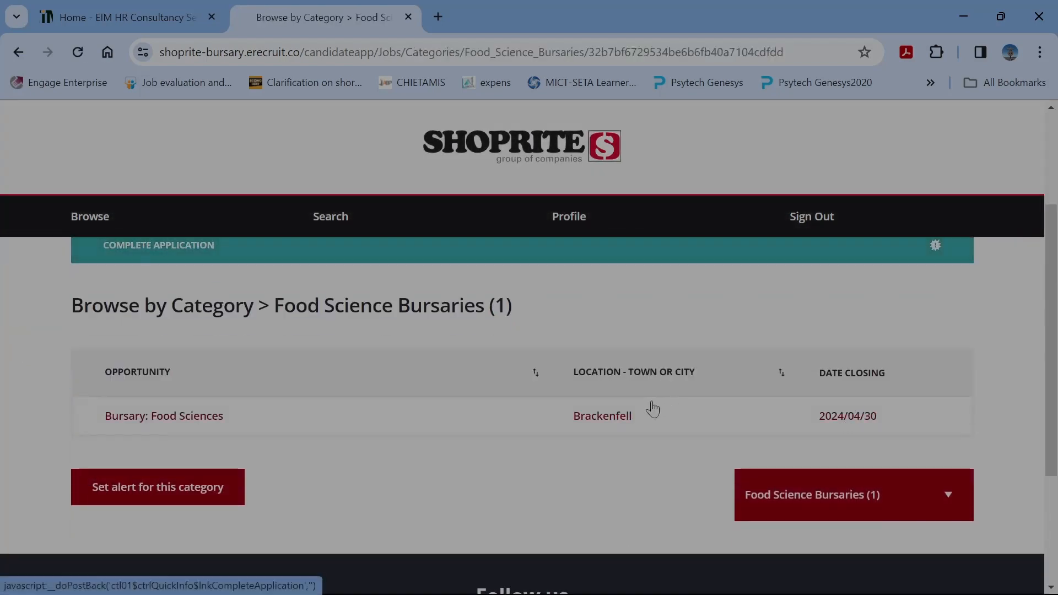
left_click(621, 418)
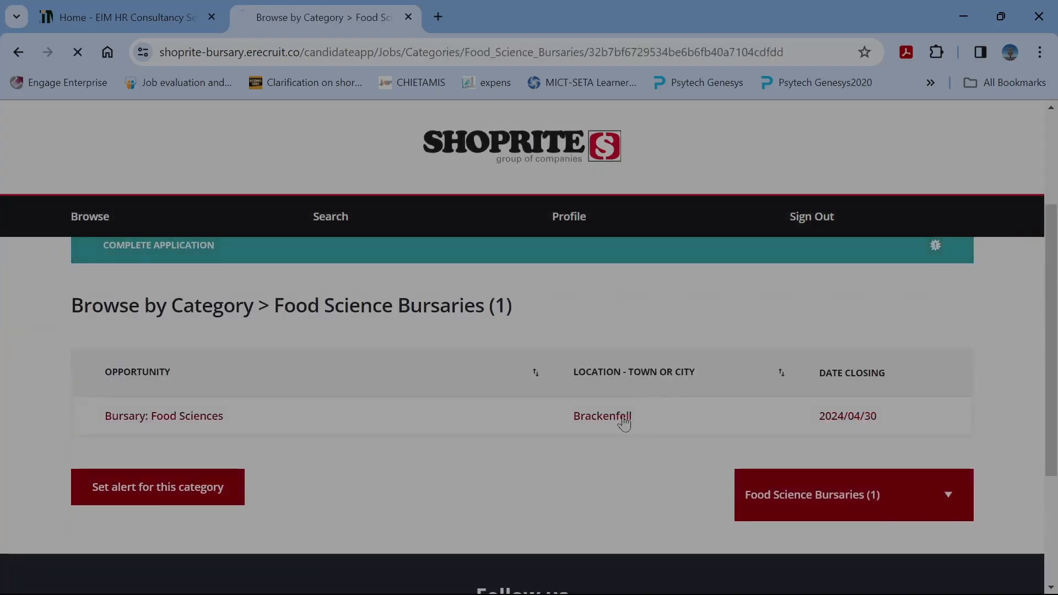
scroll(470, 471, "down", 10)
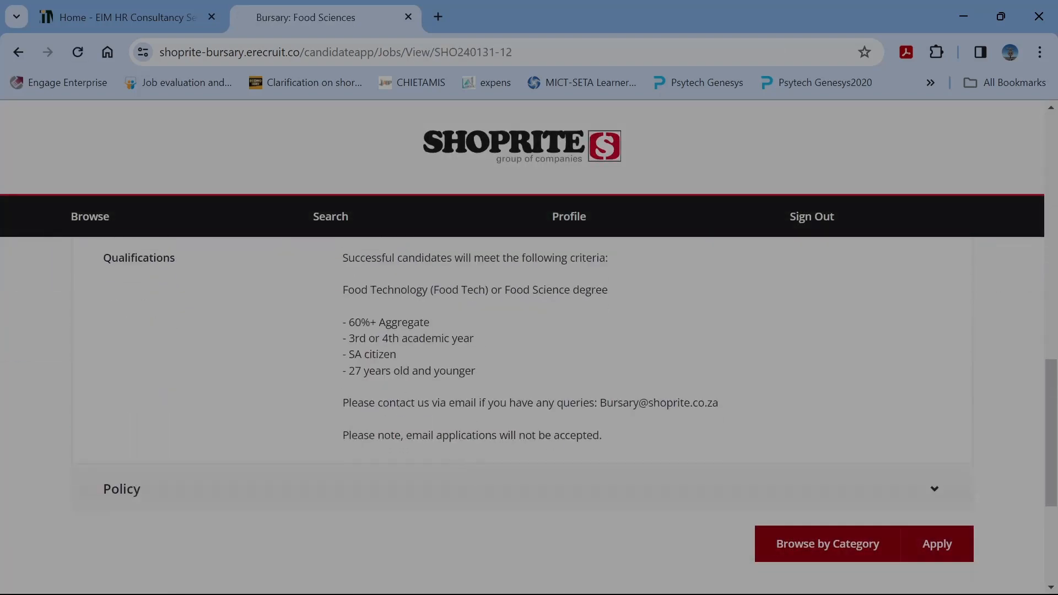
left_click_drag(349, 339, 482, 352)
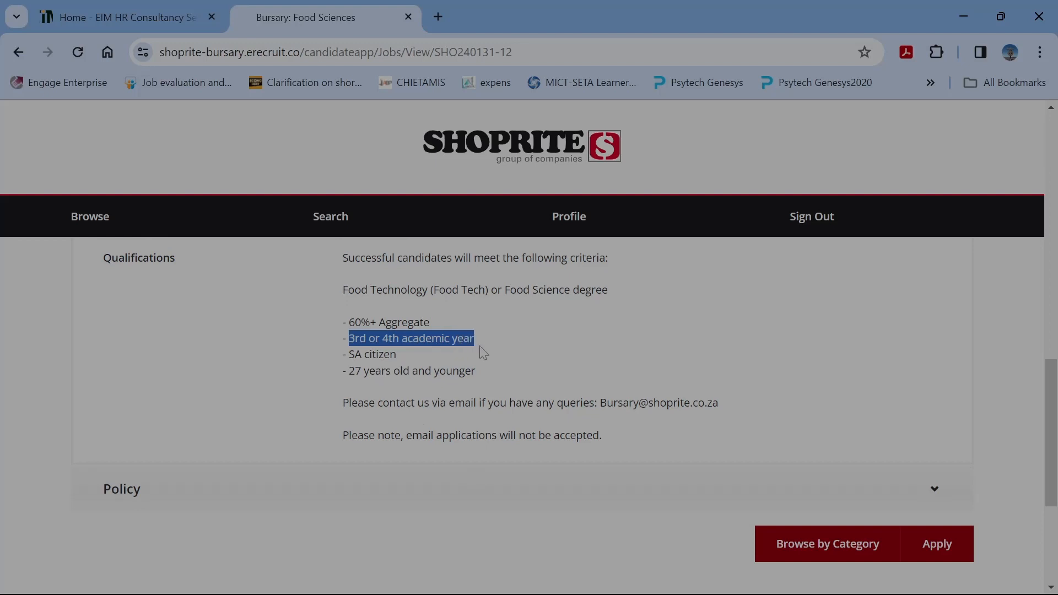
Return to the bursary categories and open the Supply Chain & Logistics listing under Logistics and Supply Chain Bursaries.
scroll(484, 353, "up", 9)
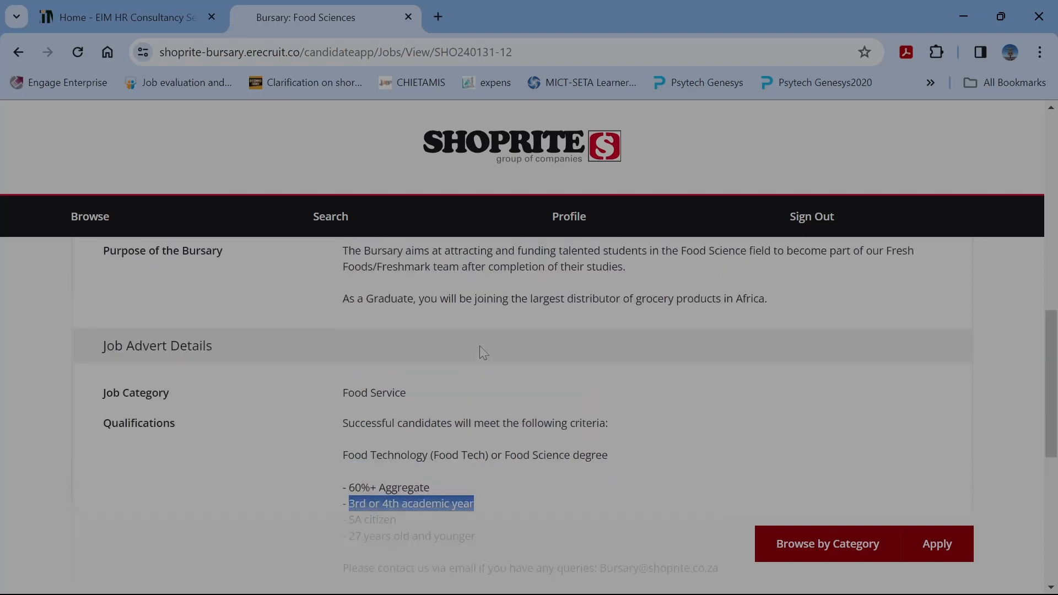
left_click(91, 224)
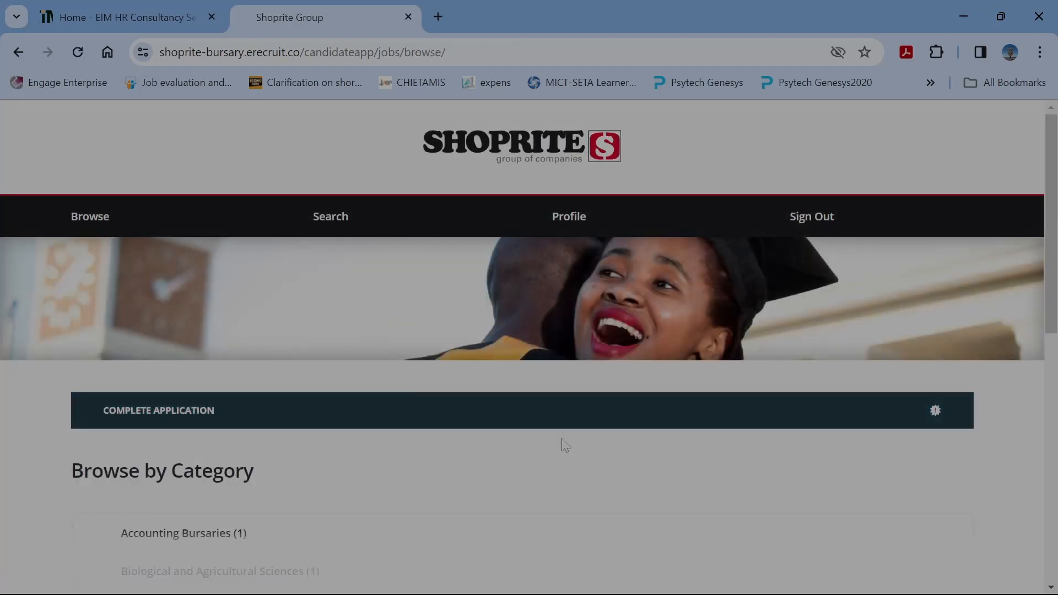
scroll(359, 468, "down", 3)
scroll(358, 470, "down", 3)
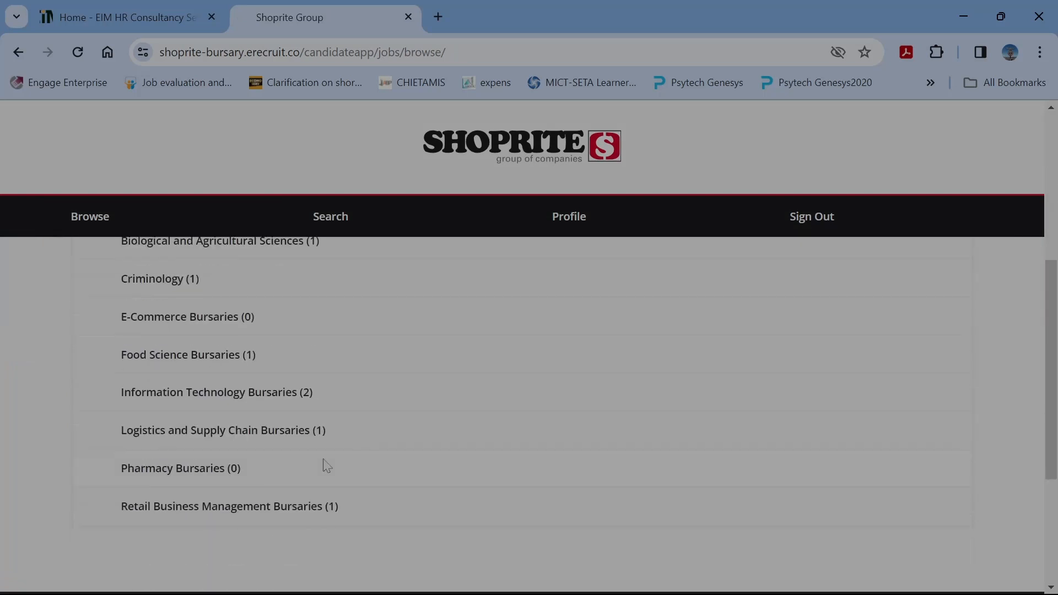
left_click(164, 430)
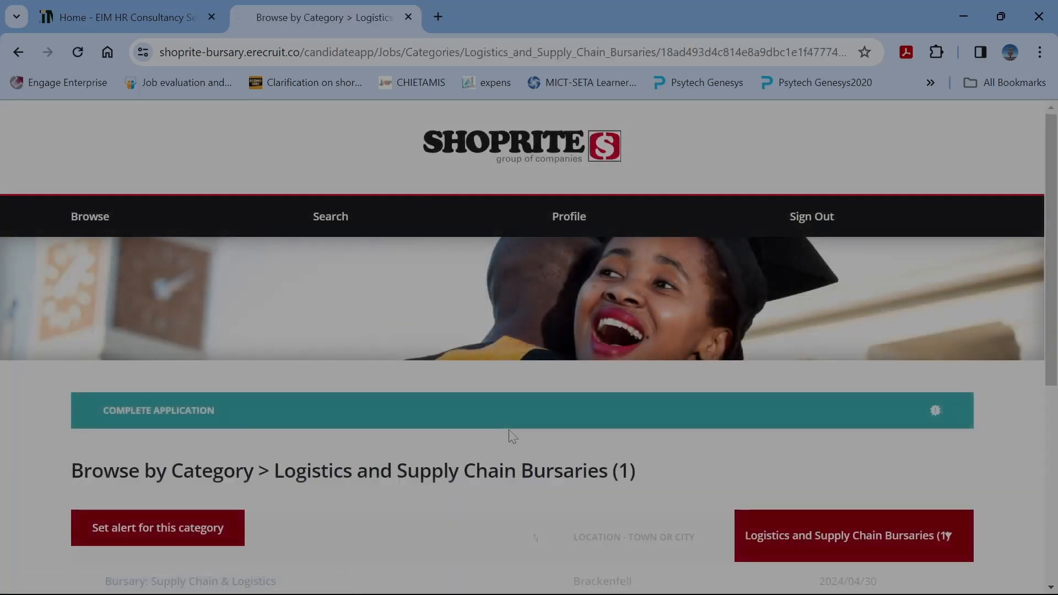
scroll(551, 479, "down", 3)
left_click(595, 419)
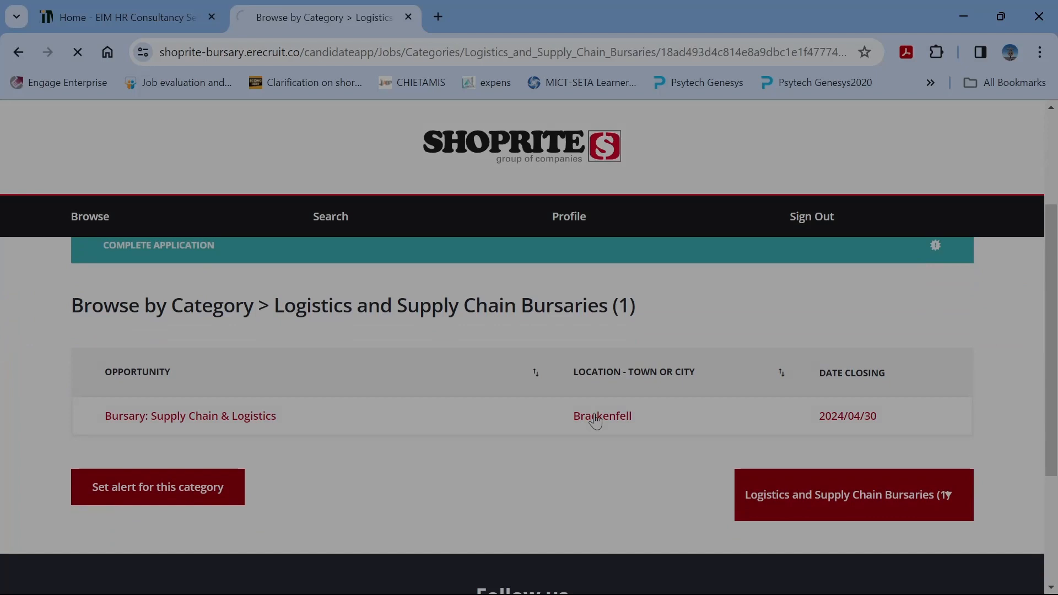
Highlight the reference number, opportunity title, number of bursaries available and job type in the bursary's job details.
scroll(552, 268, "down", 6)
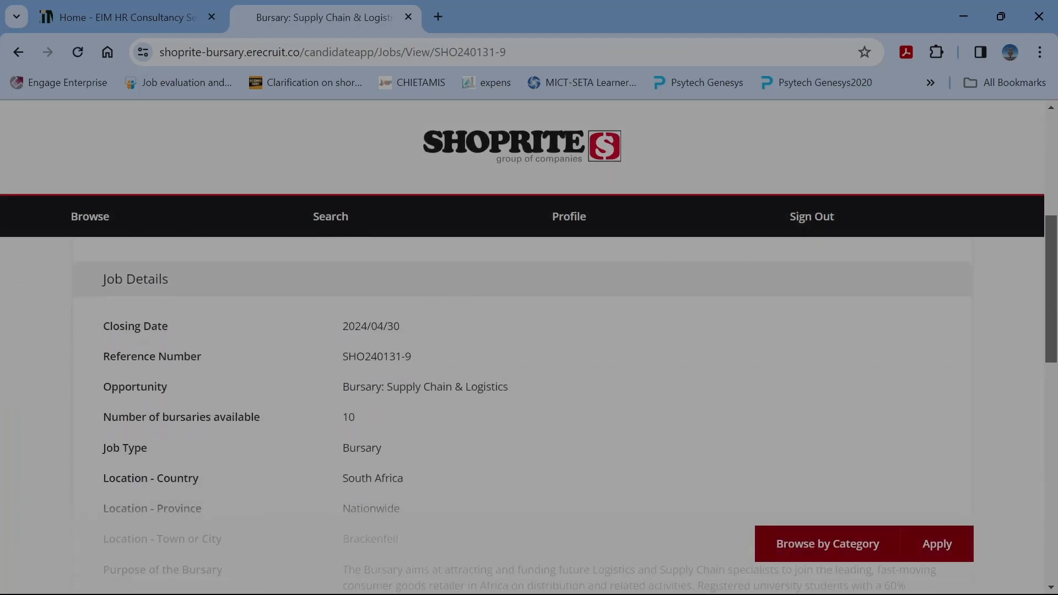
left_click_drag(412, 330, 413, 359)
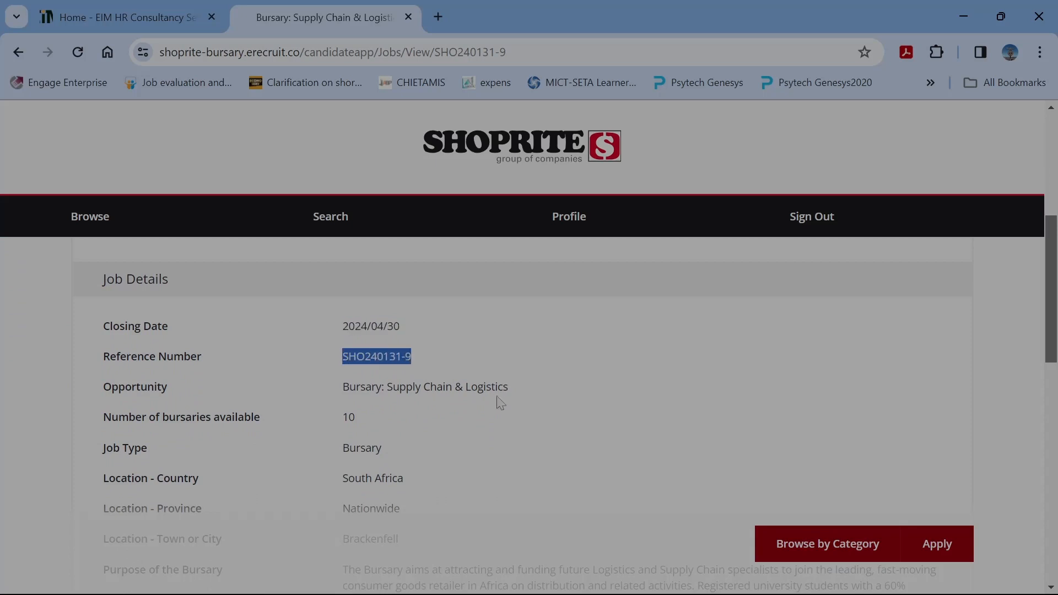
left_click_drag(507, 387, 341, 388)
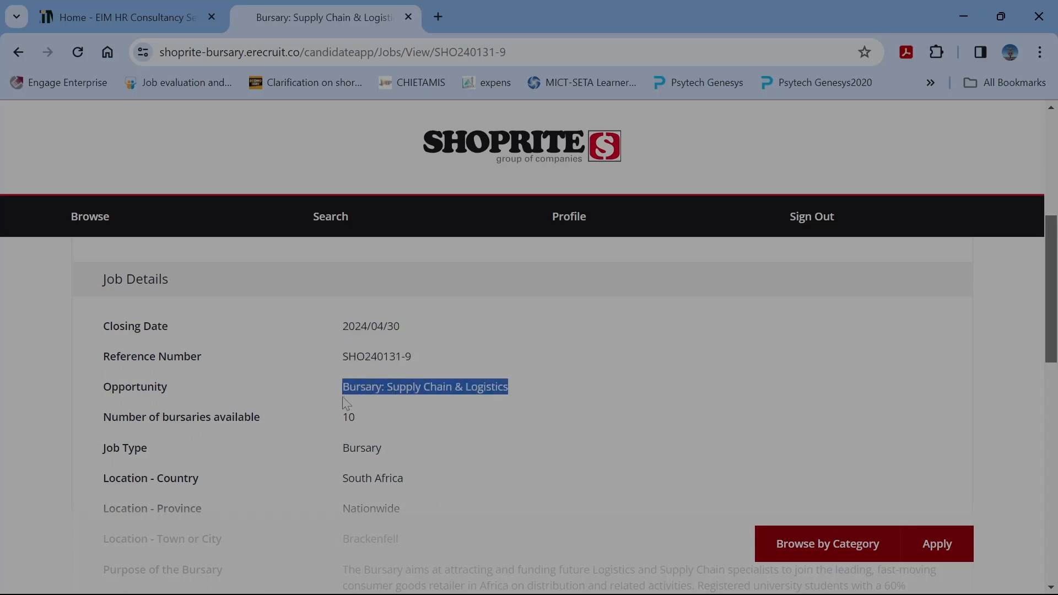
scroll(345, 401, "down", 3)
scroll(317, 357, "up", 3)
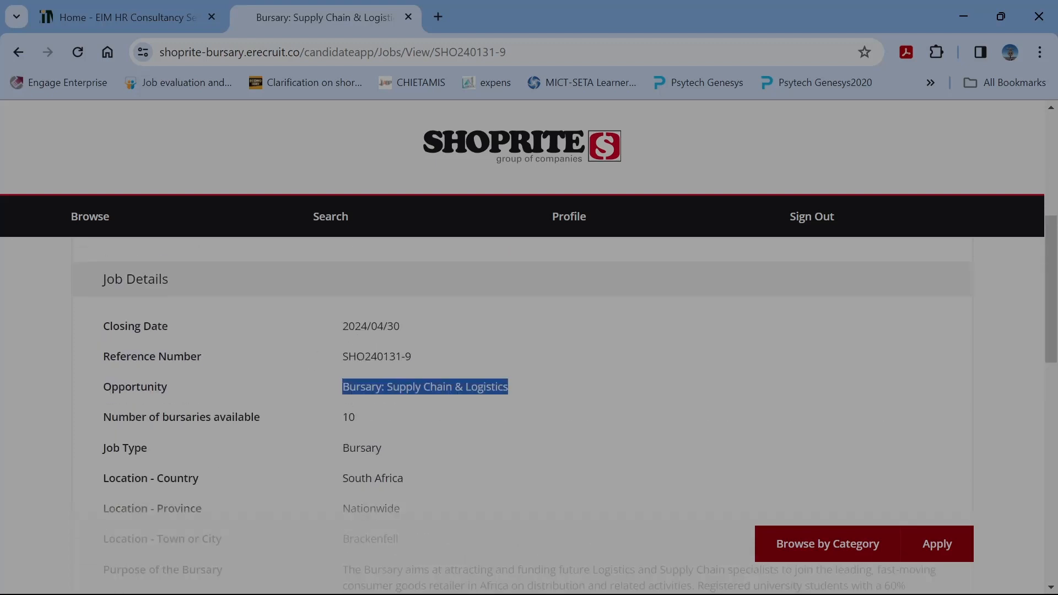
left_click(339, 420)
left_click_drag(339, 418, 342, 451)
Highlight the country, province and town or city given as the location of the Supply Chain & Logistics bursary.
scroll(344, 482, "down", 3)
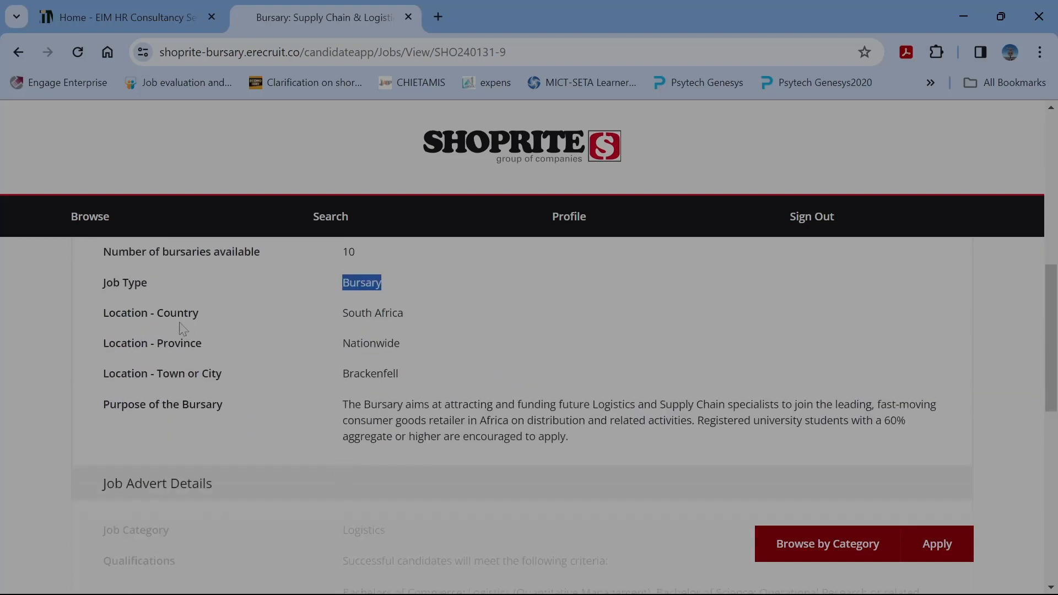
left_click_drag(341, 313, 405, 320)
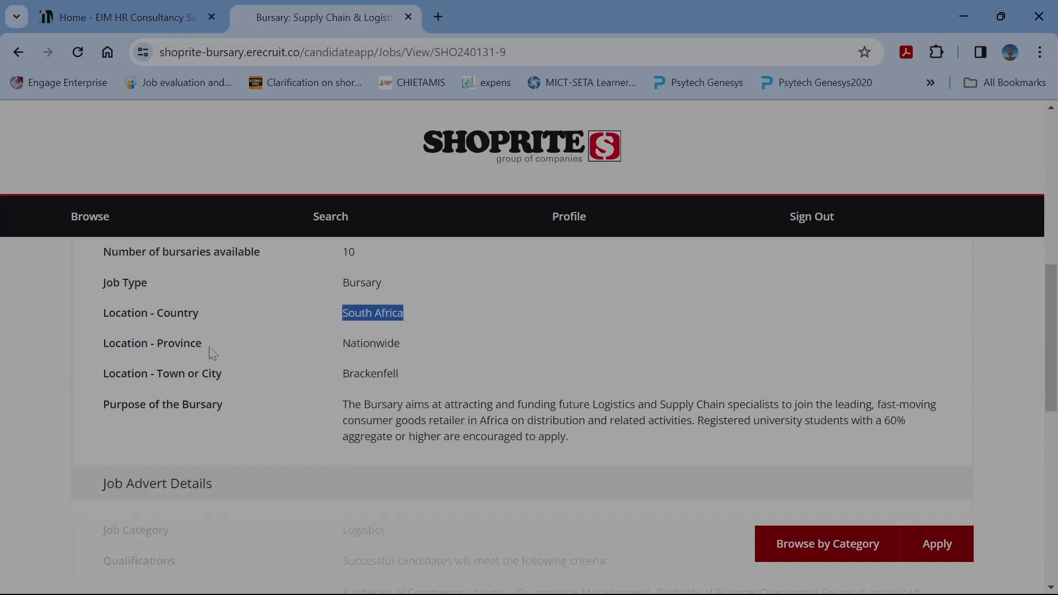
left_click_drag(340, 343, 412, 353)
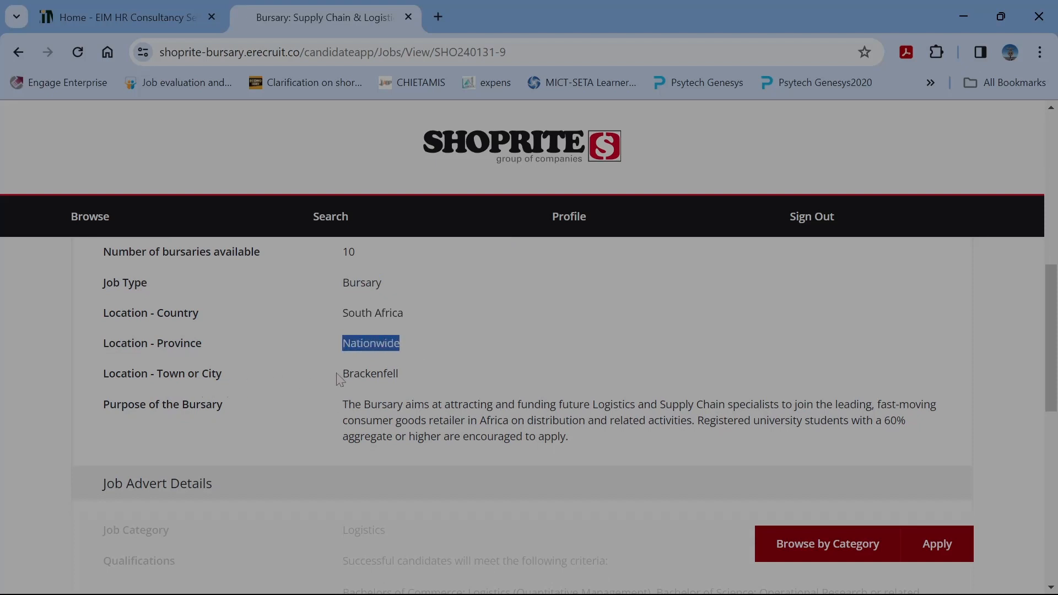
left_click_drag(341, 374, 400, 379)
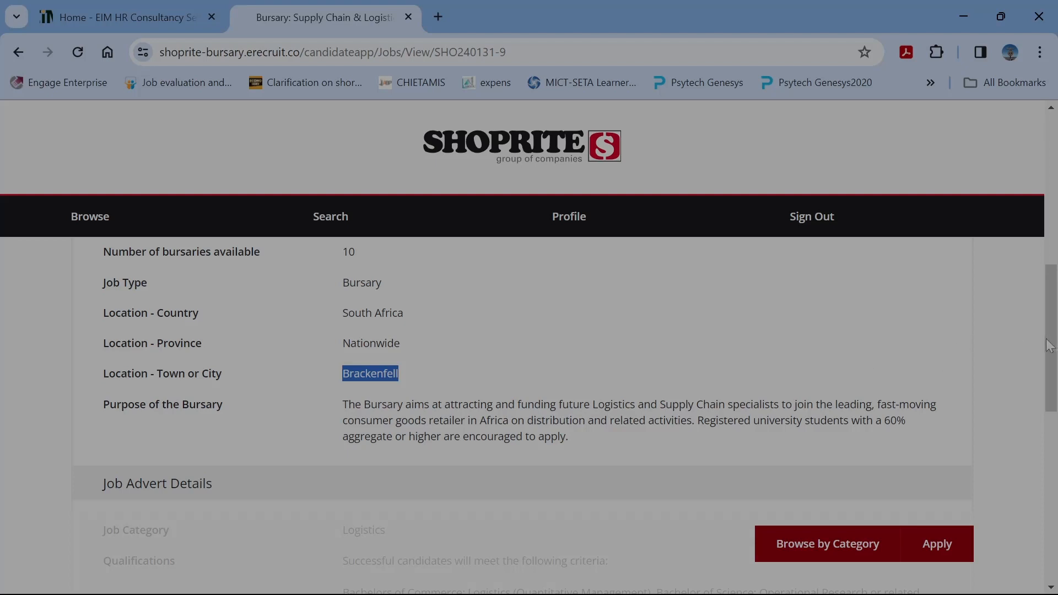
In the job advert details, highlight the job category, the academic-year and age requirements, and the e-mail address for queries.
left_click_drag(1050, 348, 1054, 374)
scroll(1054, 373, "down", 1)
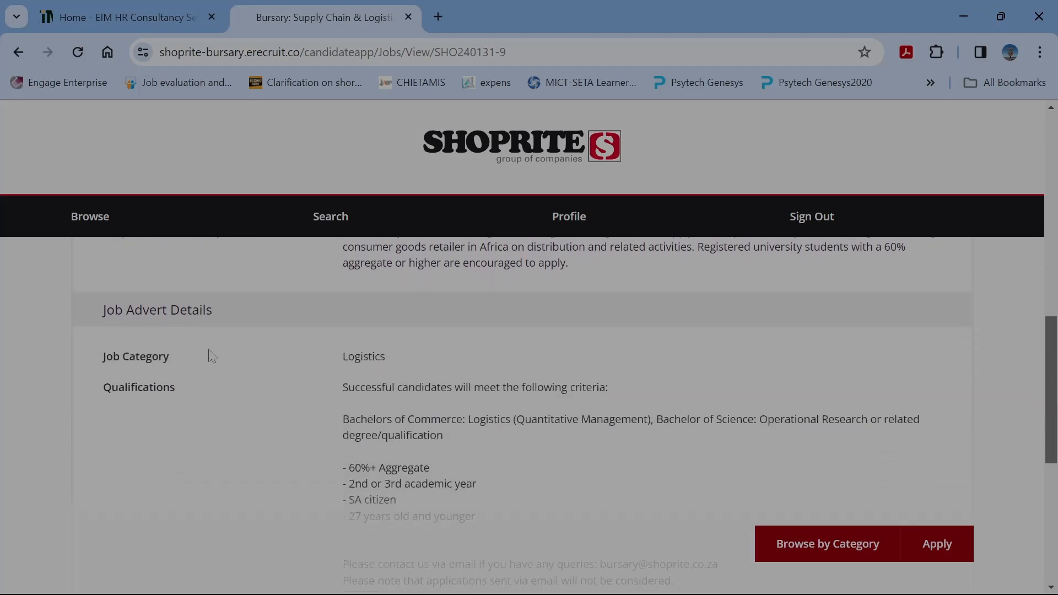
left_click_drag(387, 358, 342, 357)
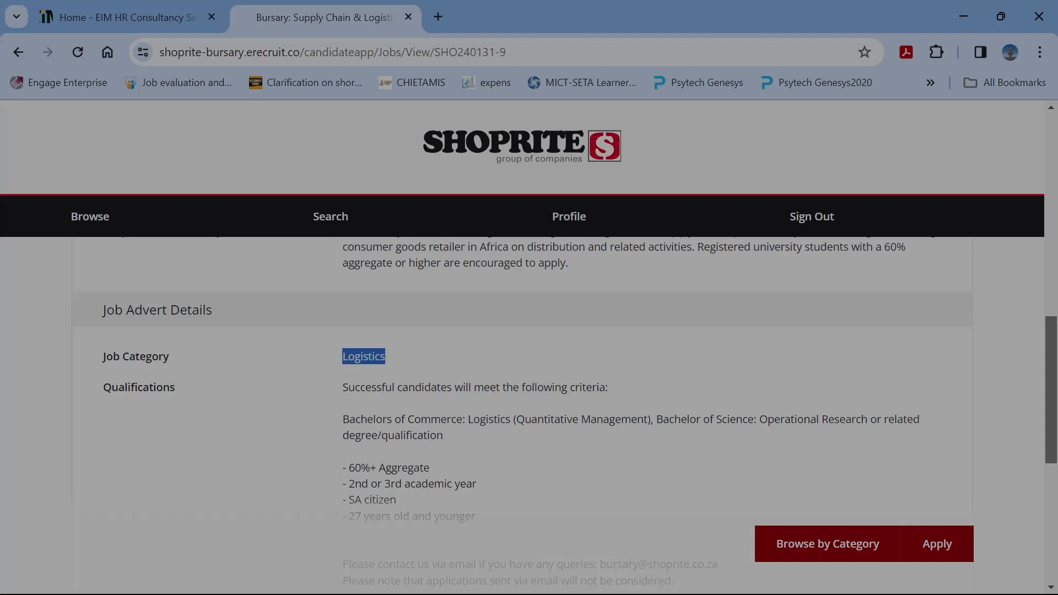
scroll(472, 430, "down", 3)
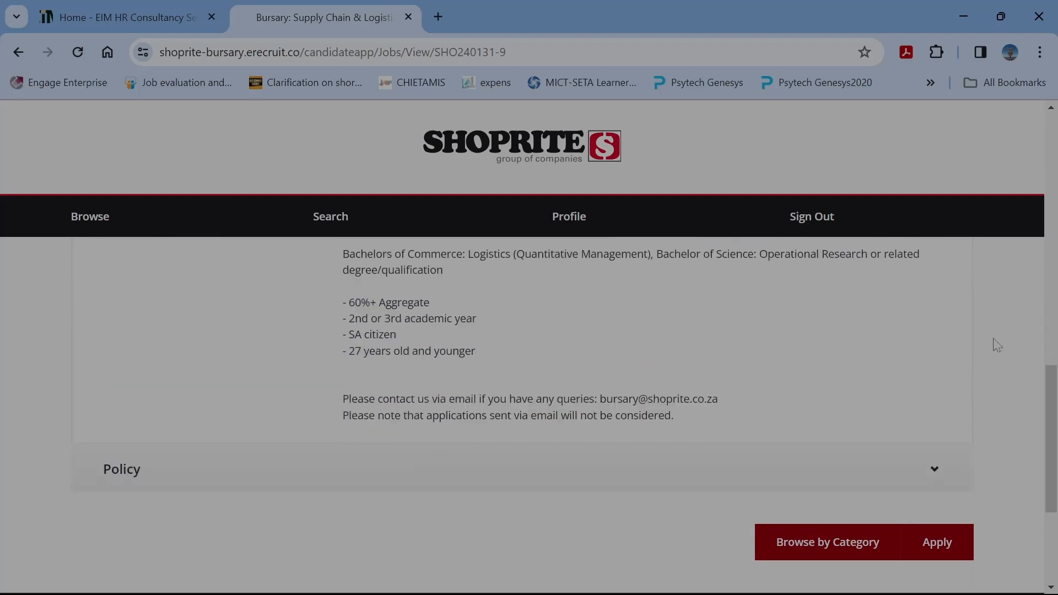
scroll(555, 359, "up", 1)
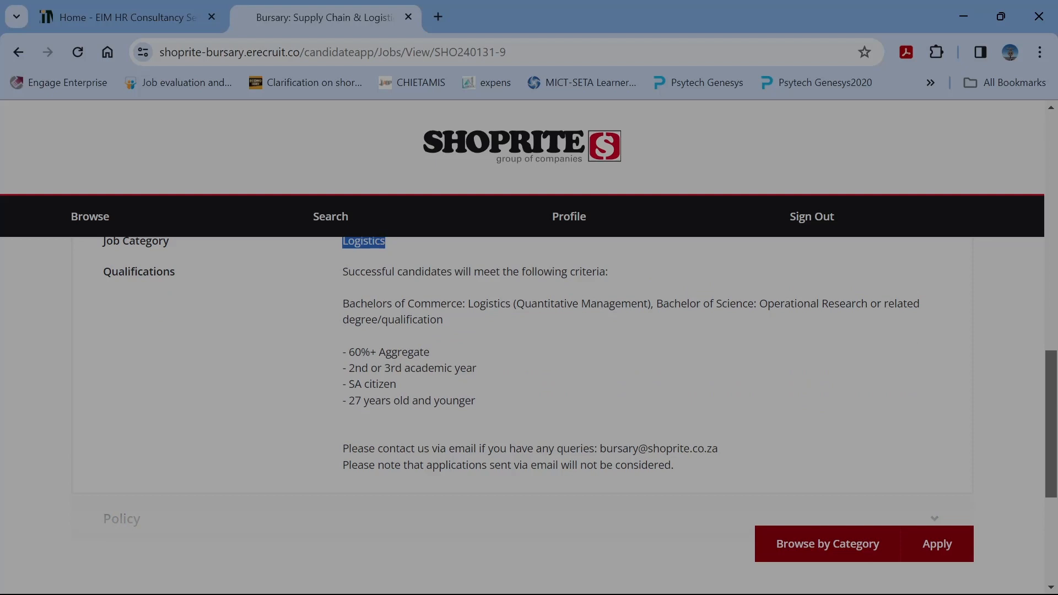
left_click_drag(349, 369, 477, 368)
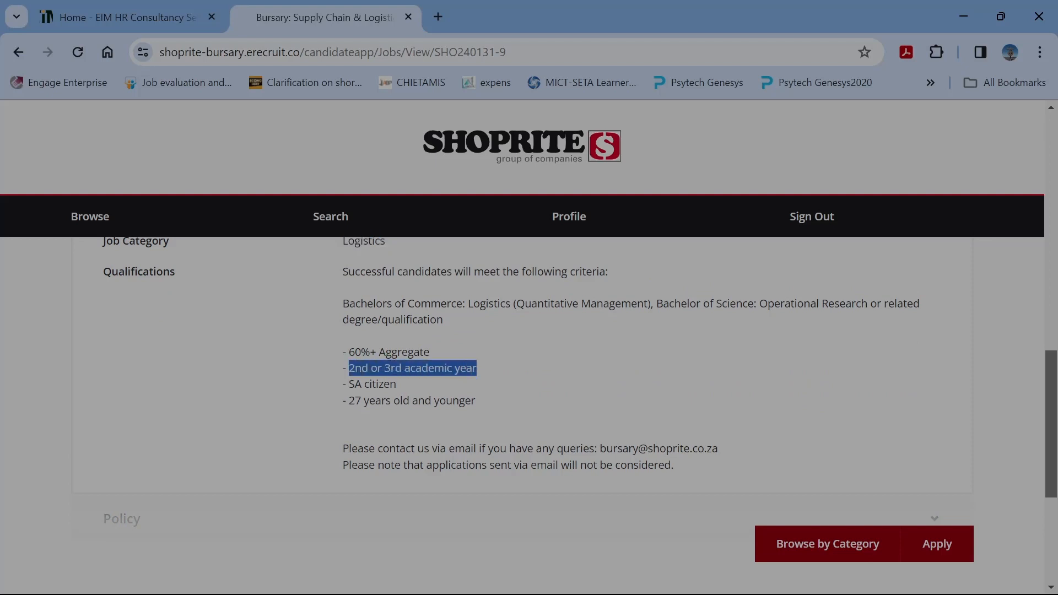
left_click_drag(349, 384, 475, 401)
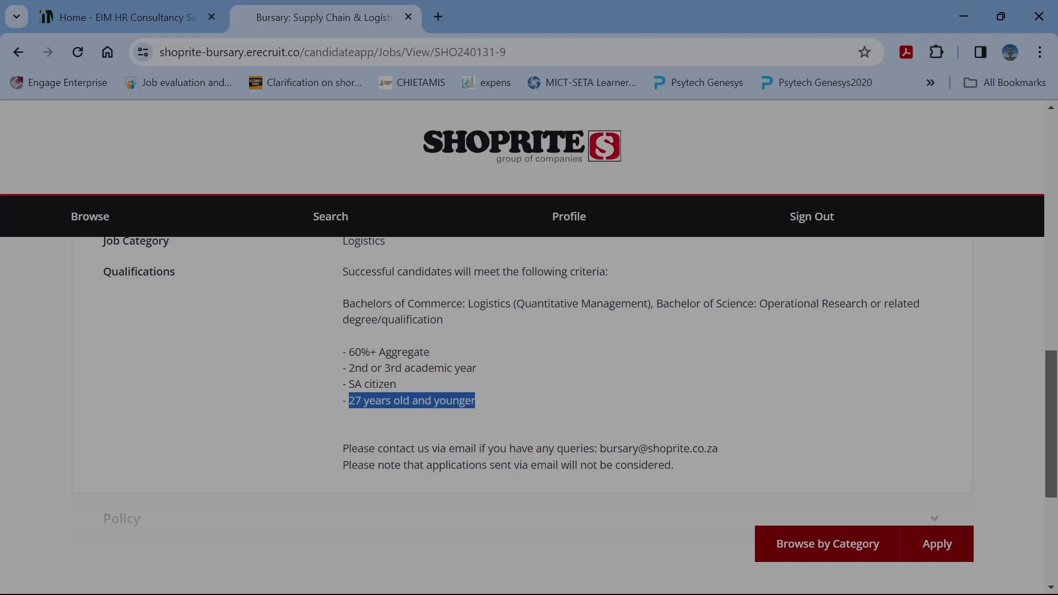
left_click_drag(596, 448, 726, 461)
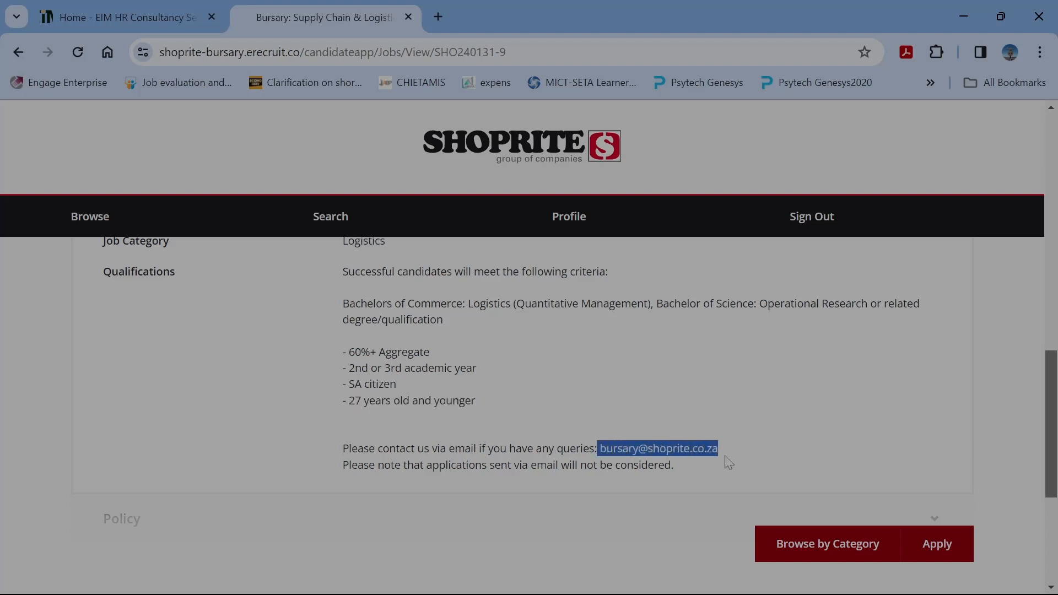
Open the application form for the Supply Chain & Logistics bursary and go to its General questions.
scroll(726, 462, "down", 3)
scroll(184, 230, "up", 20)
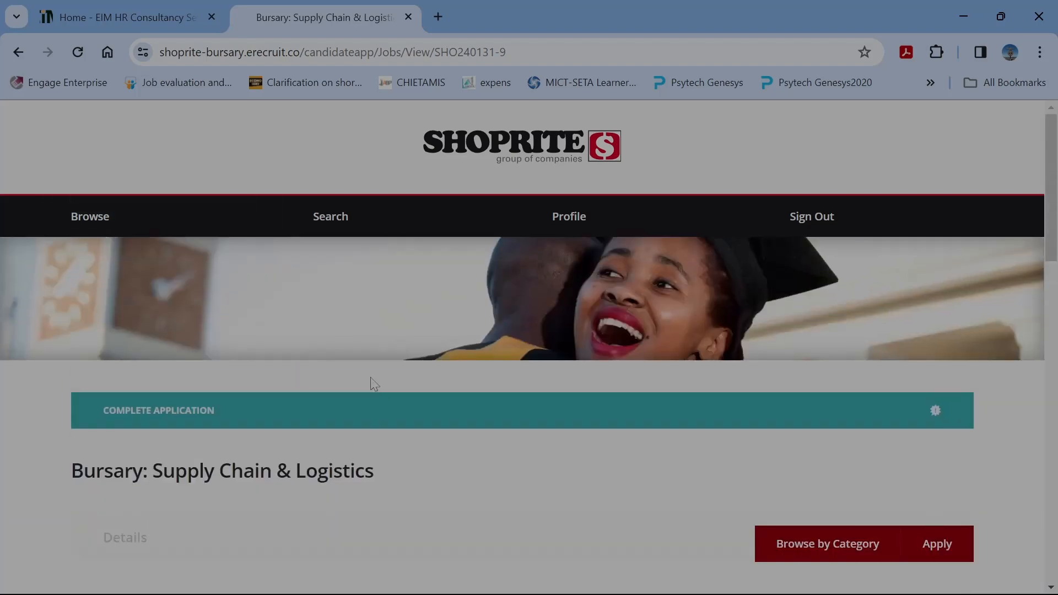
left_click(249, 411)
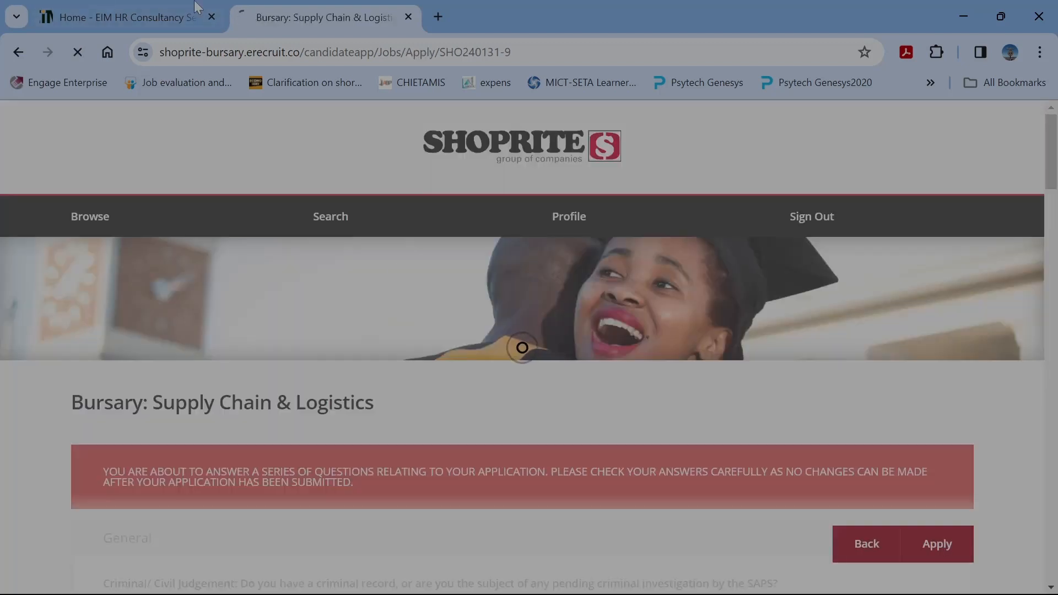
scroll(568, 435, "down", 3)
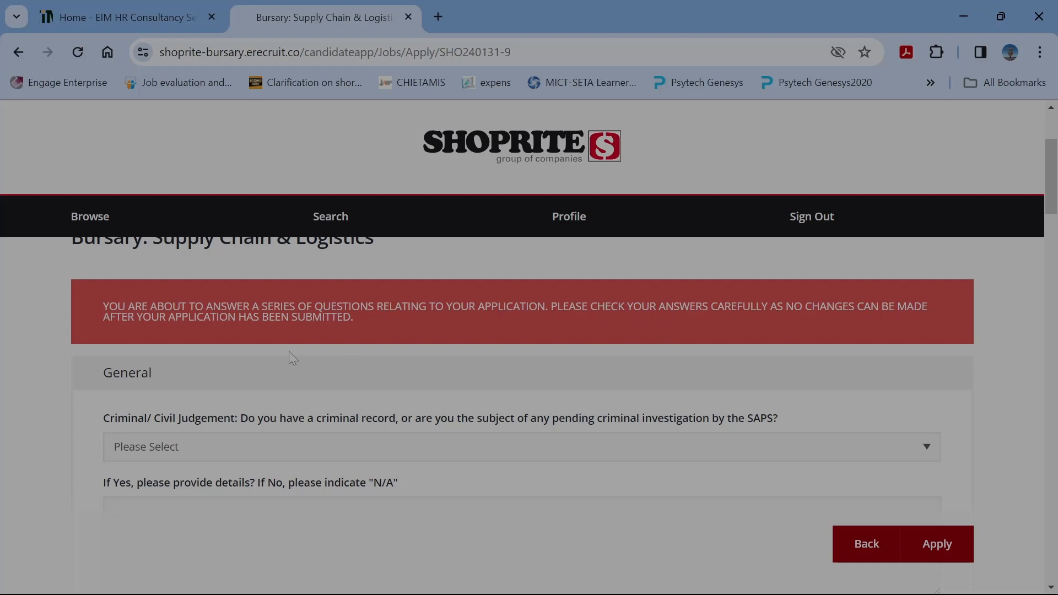
scroll(1055, 199, "down", 1)
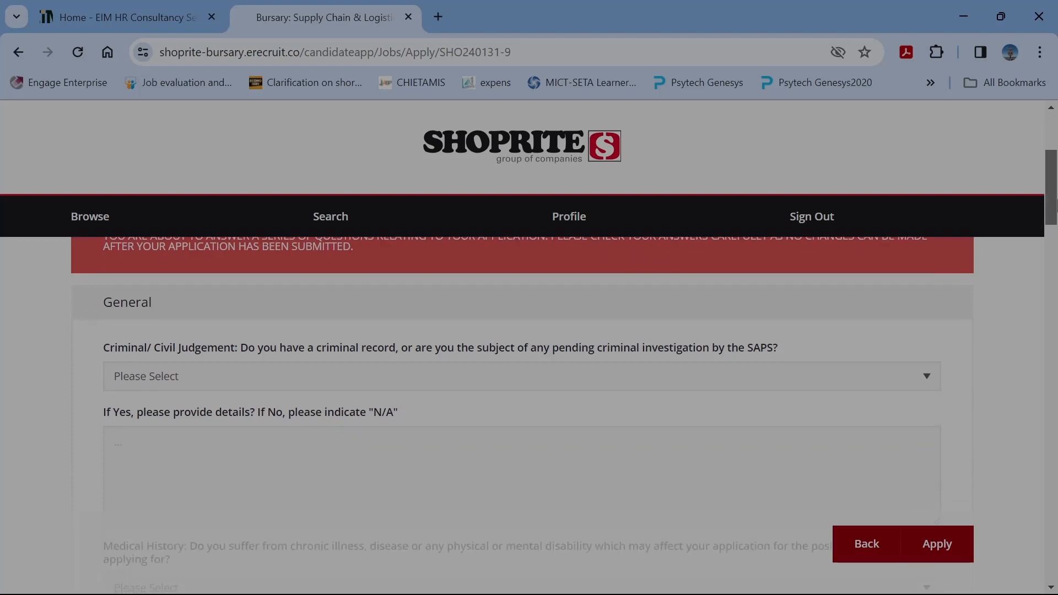
scroll(1055, 204, "down", 1)
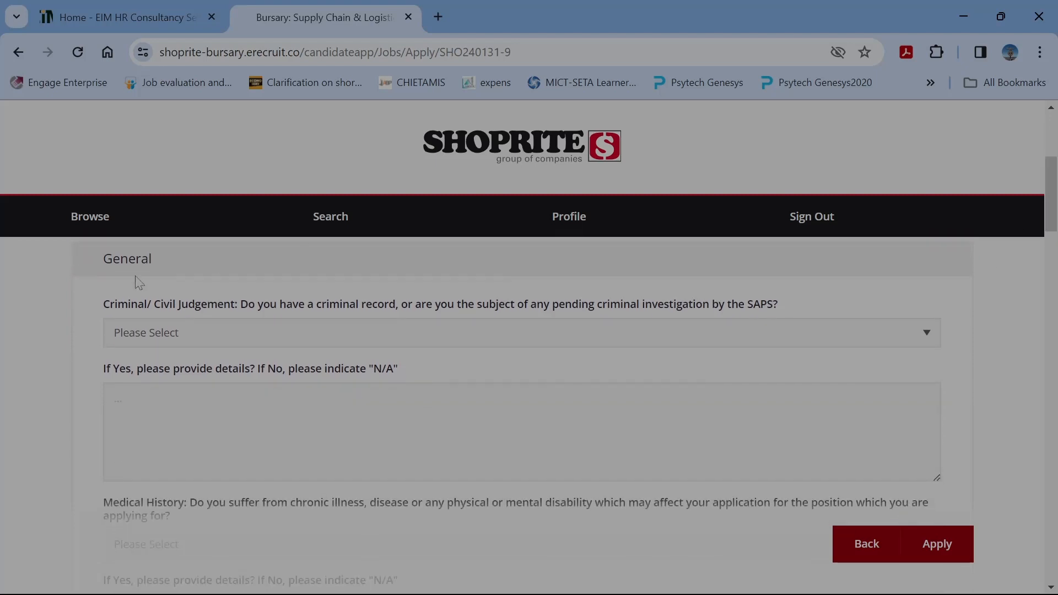
Select an answer to the Criminal/Civil Judgement question about a criminal record or pending investigation.
left_click(110, 329)
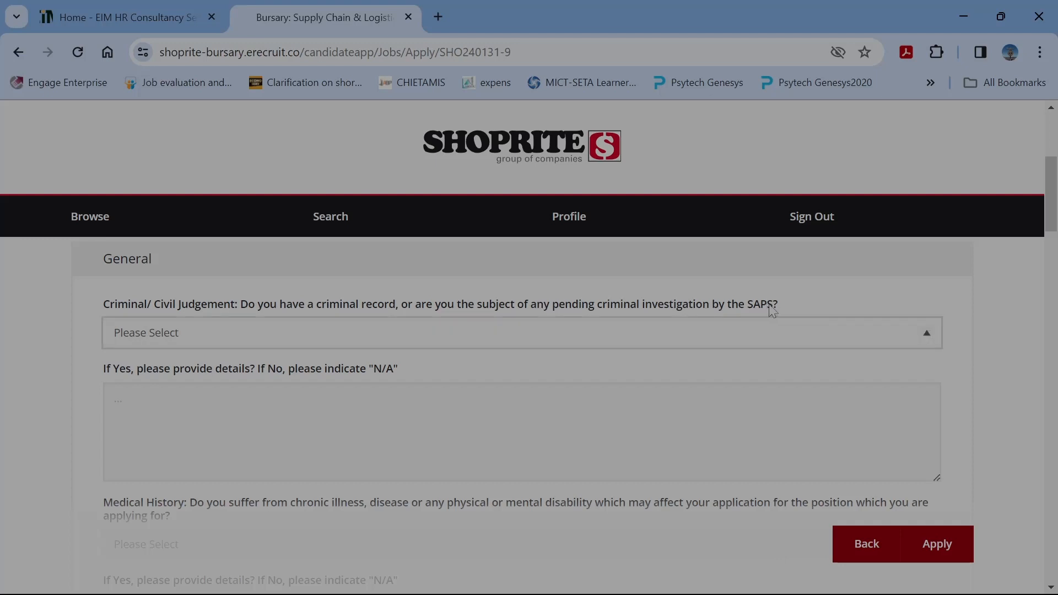
left_click(224, 344)
left_click(195, 385)
scroll(976, 381, "down", 4)
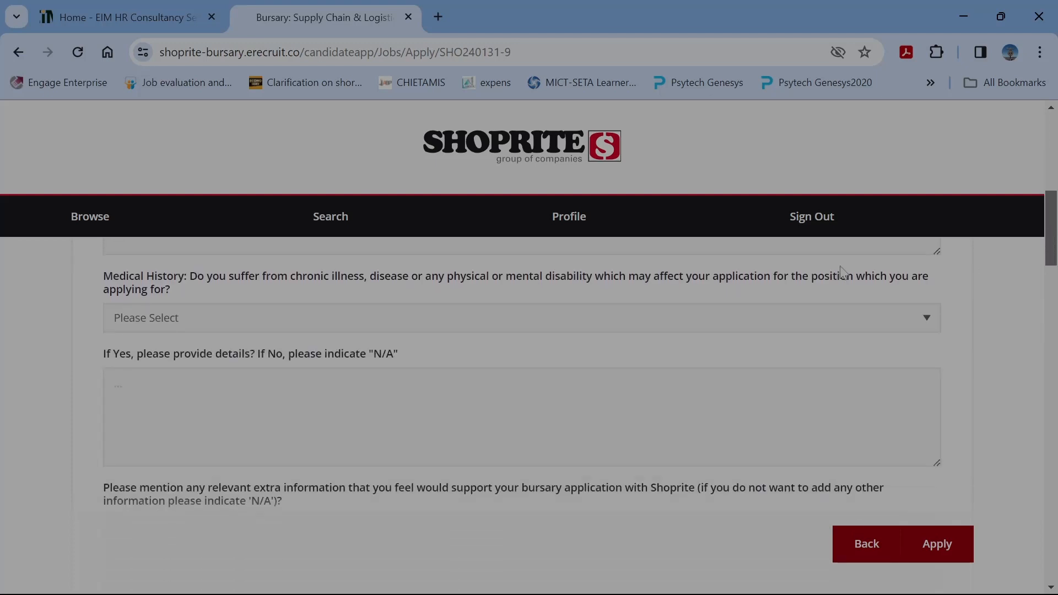
Answer Yes to the Medical History question and enter "I have Depression, Bipolar" as the details.
left_click(209, 282)
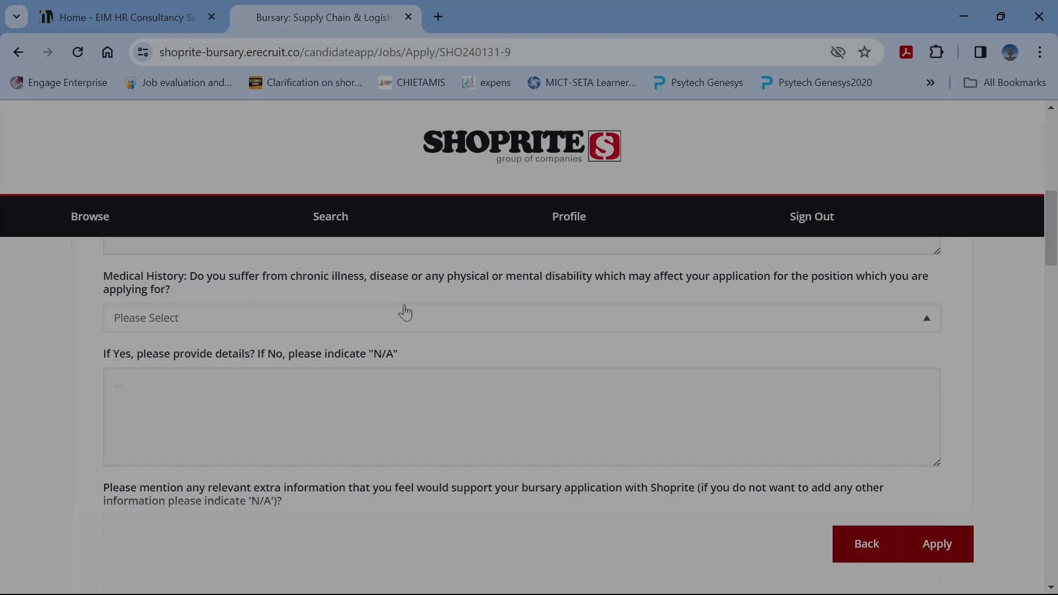
left_click(232, 316)
left_click(175, 357)
left_click(115, 383)
type("I have ")
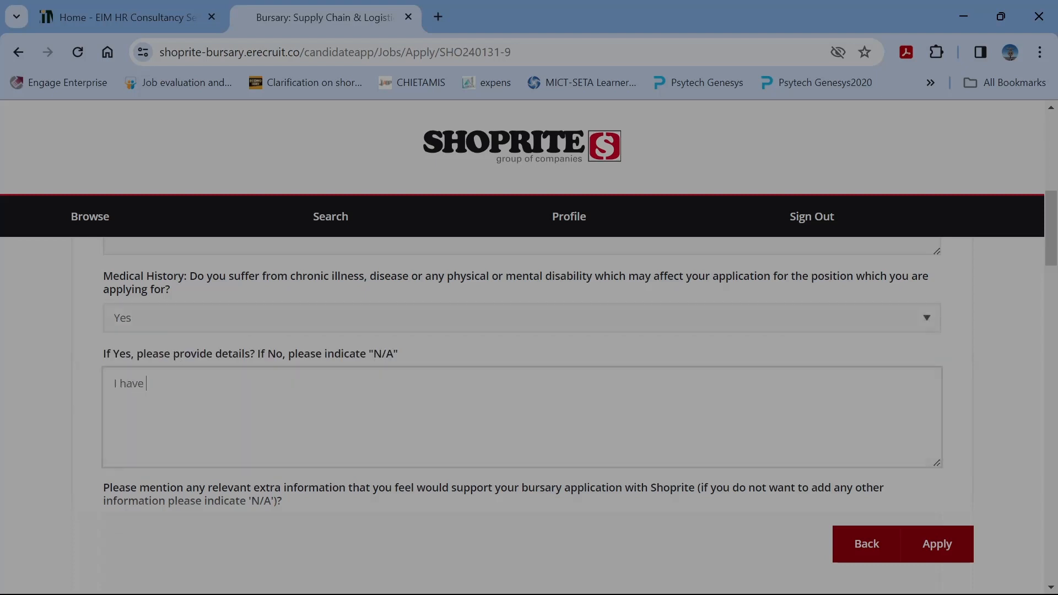
type("Depression, Bipolar")
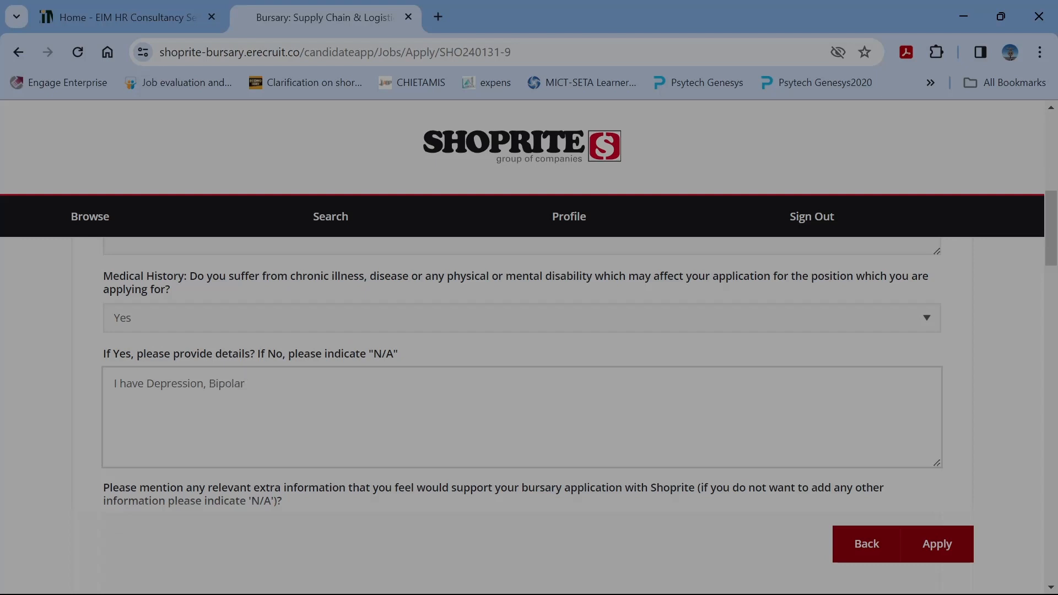
Change the Medical History answer to No and clear the details text.
left_click(227, 326)
left_click(188, 368)
key("ctrl+a")
key("BackSpace")
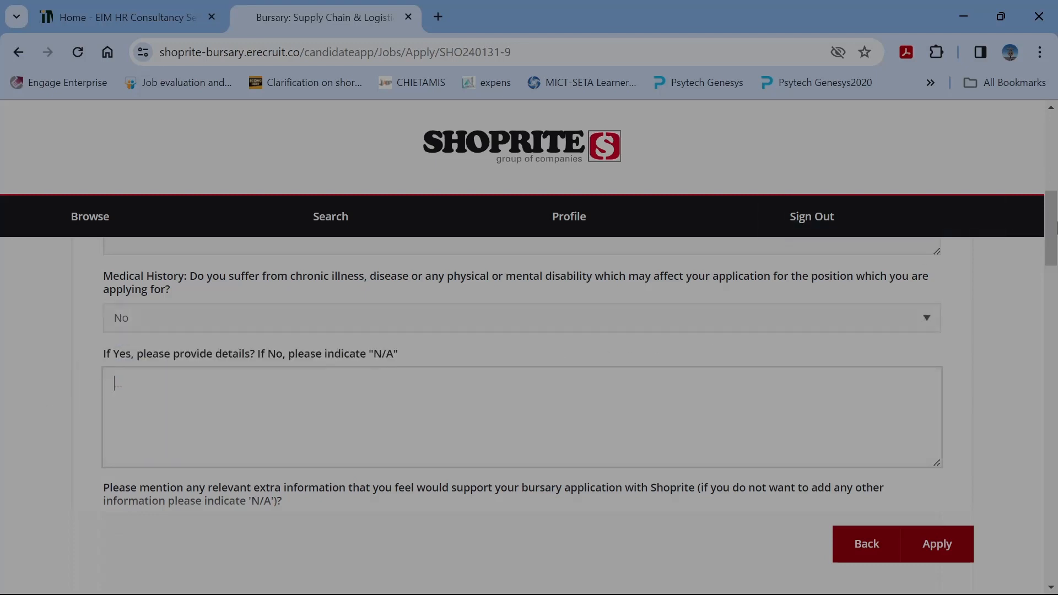
Enter "N/A" for the relevant extra information supporting the bursary application.
scroll(1055, 226, "down", 3)
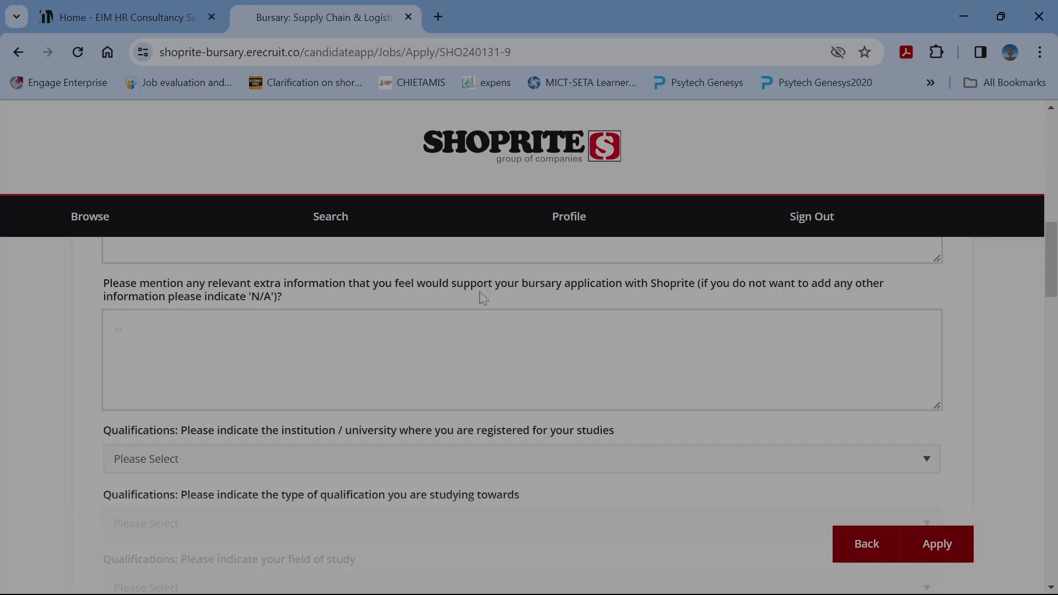
left_click(218, 315)
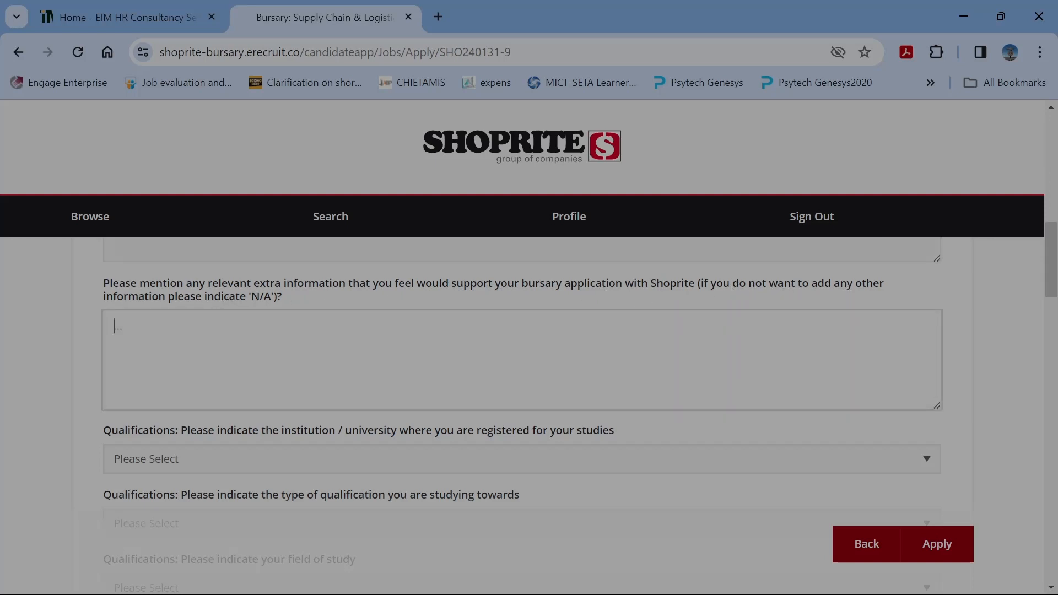
type("N/A")
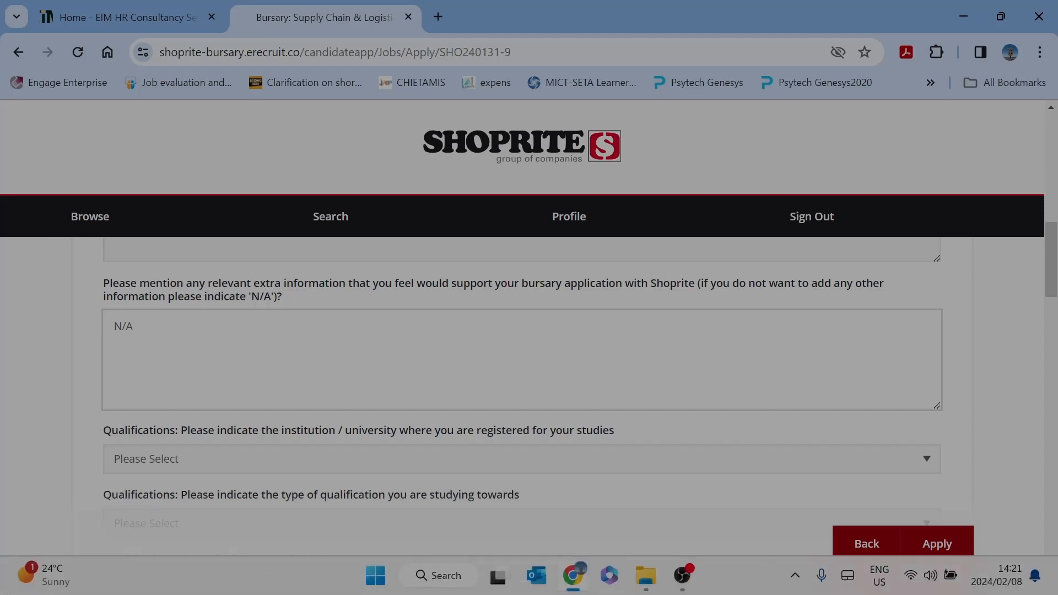
left_click_drag(134, 326, 114, 326)
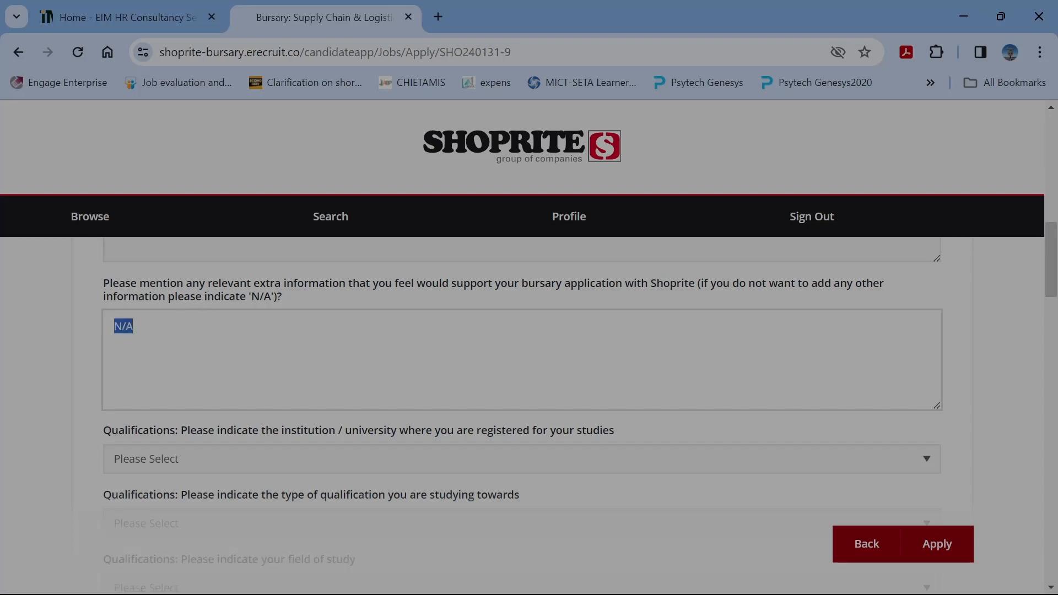
left_click(134, 326)
Choose University of Cape Town as the institution where the applicant is registered.
scroll(429, 284, "down", 3)
left_click(122, 302)
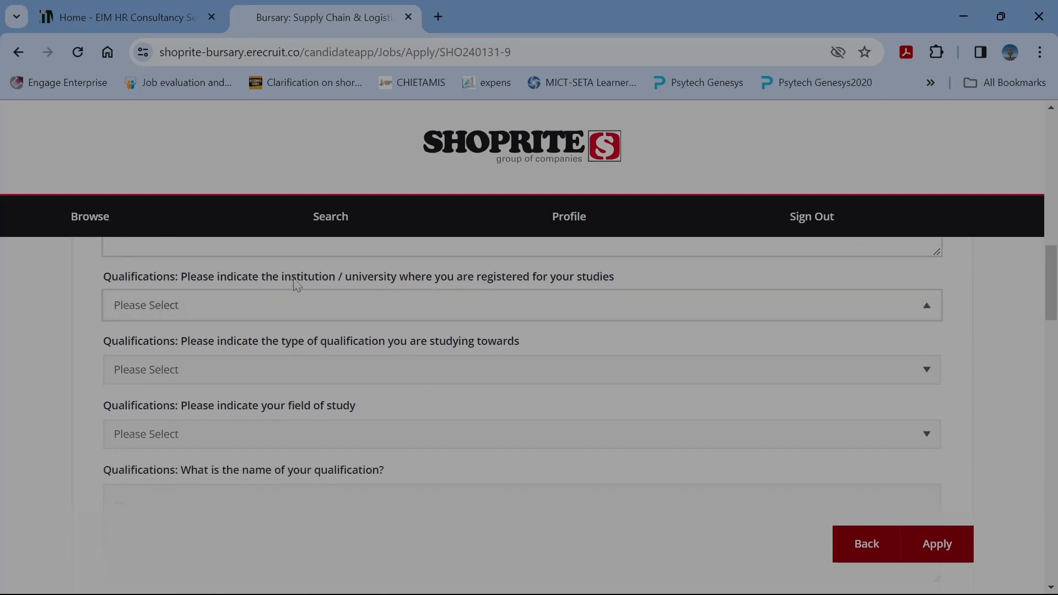
left_click(504, 297)
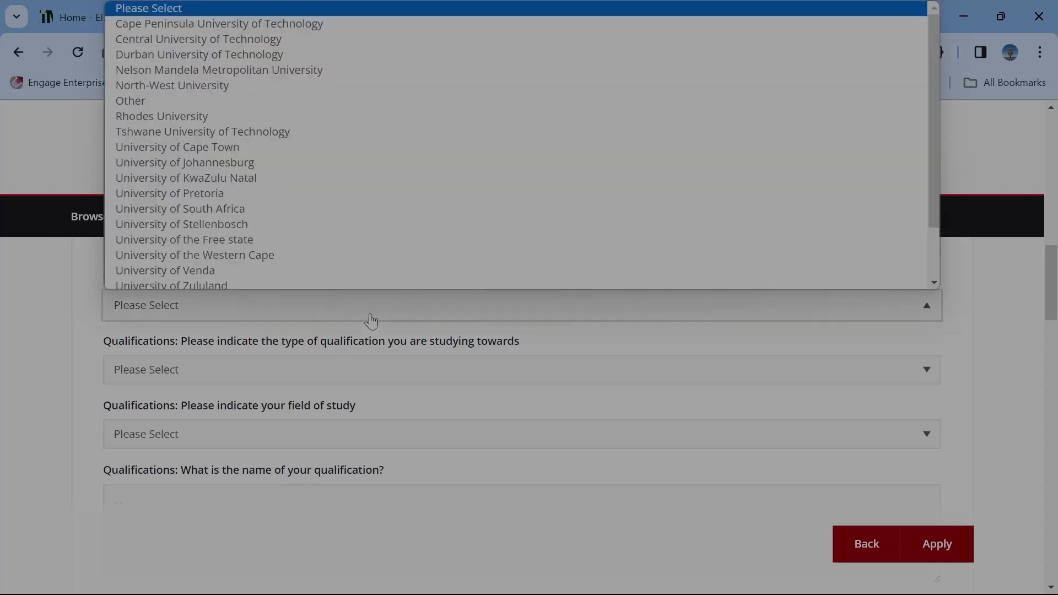
left_click(198, 145)
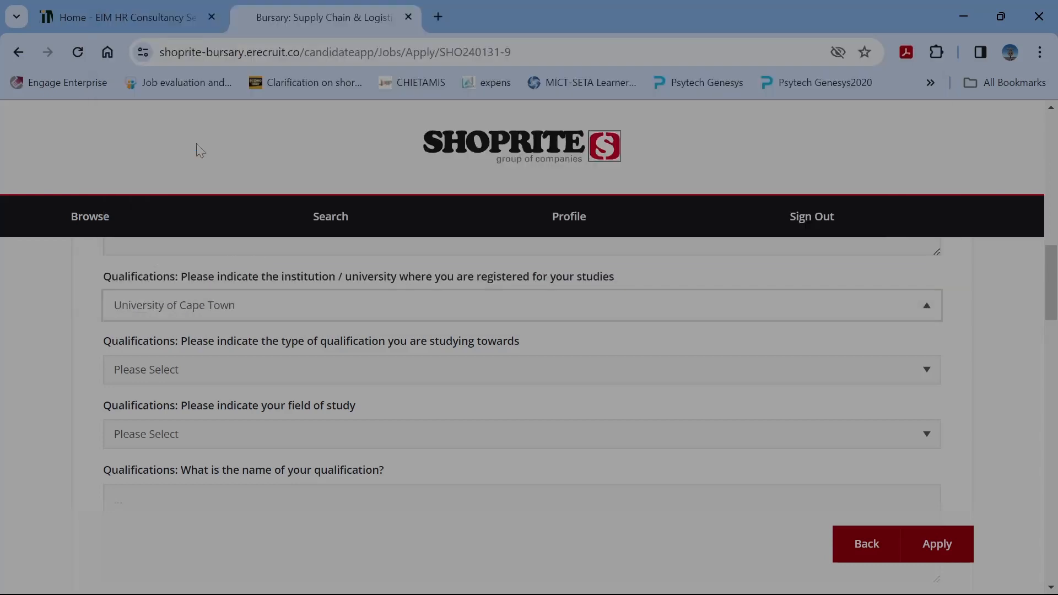
Set the type of qualification to BCom Logistics (or Transport Economics) and the field of study to Logistics.
left_click(176, 339)
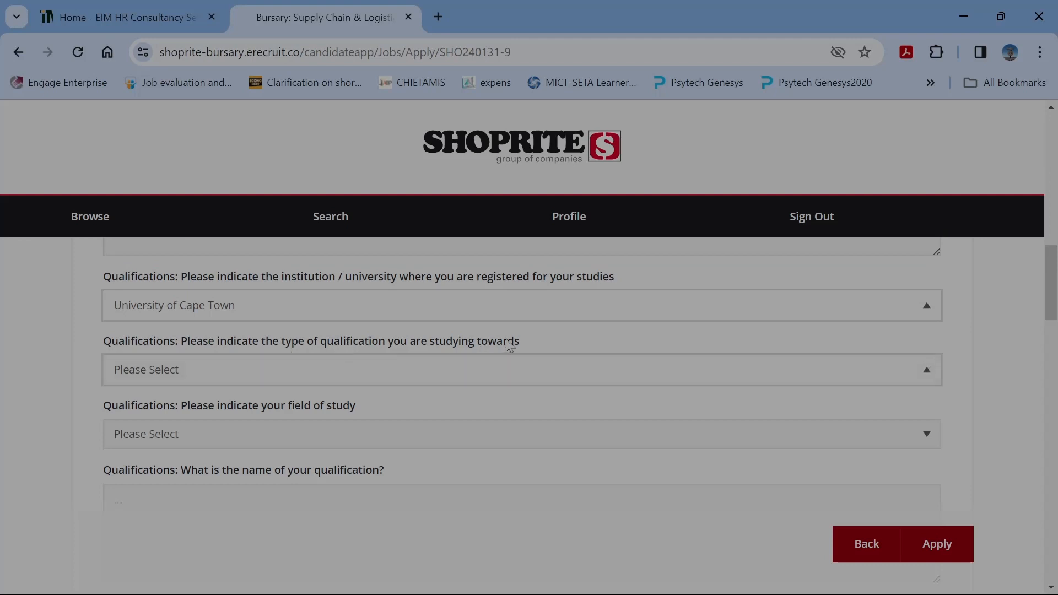
left_click(402, 380)
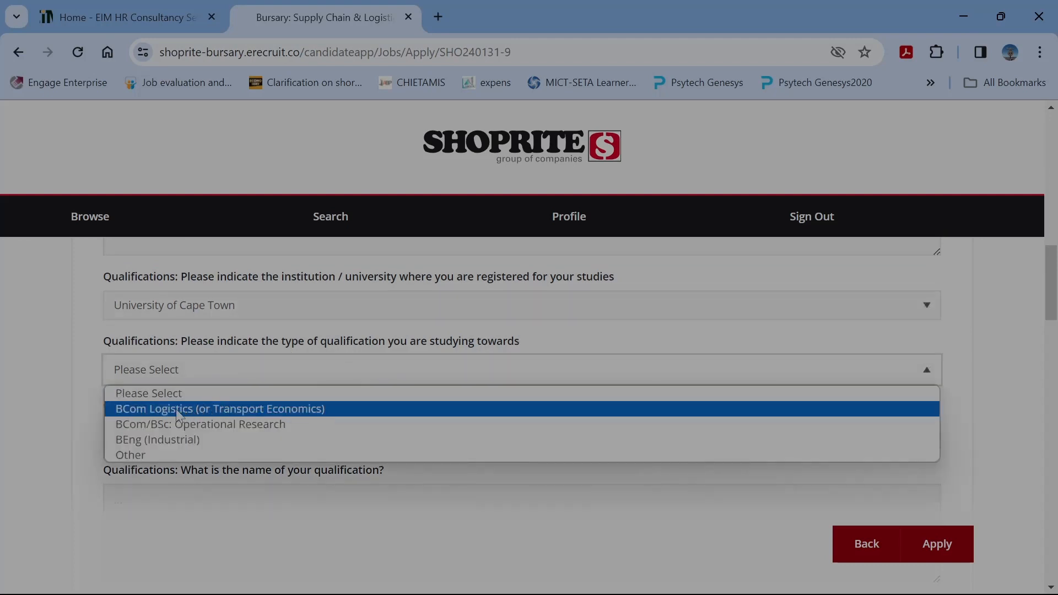
left_click(222, 408)
left_click_drag(1046, 293, 1056, 306)
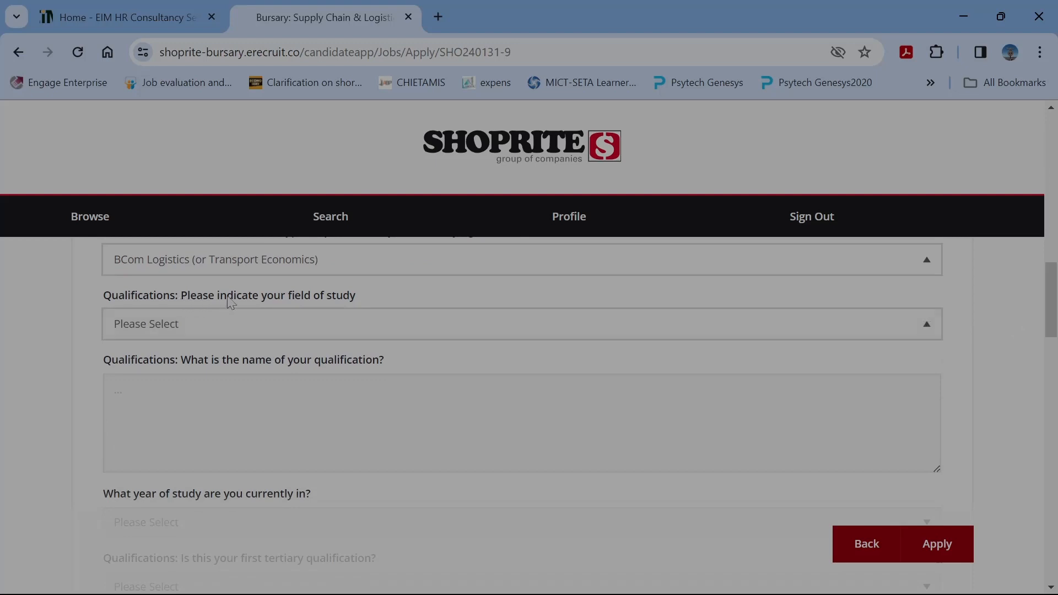
left_click(293, 329)
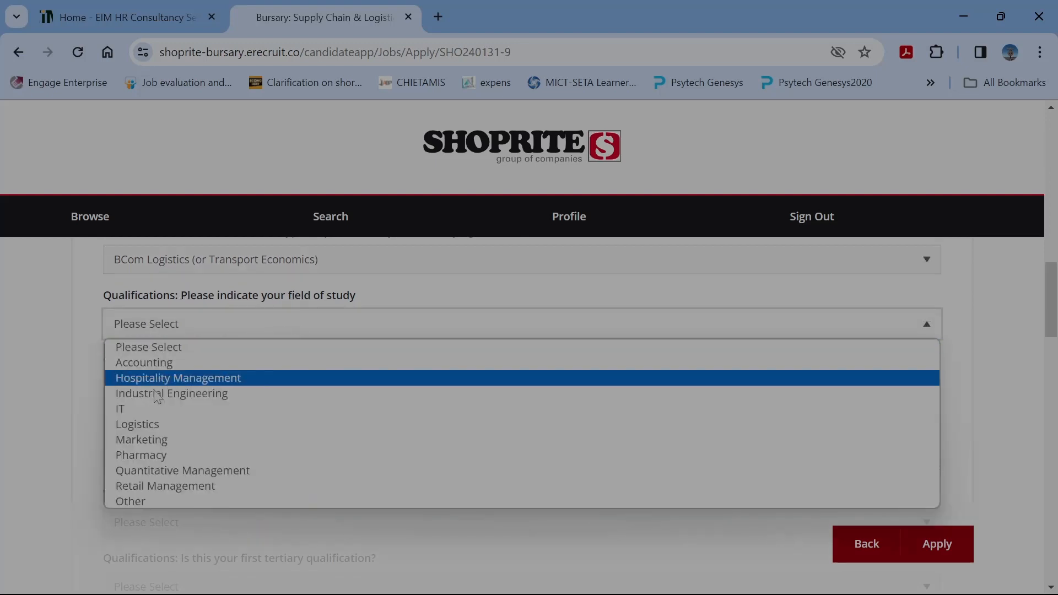
left_click(139, 425)
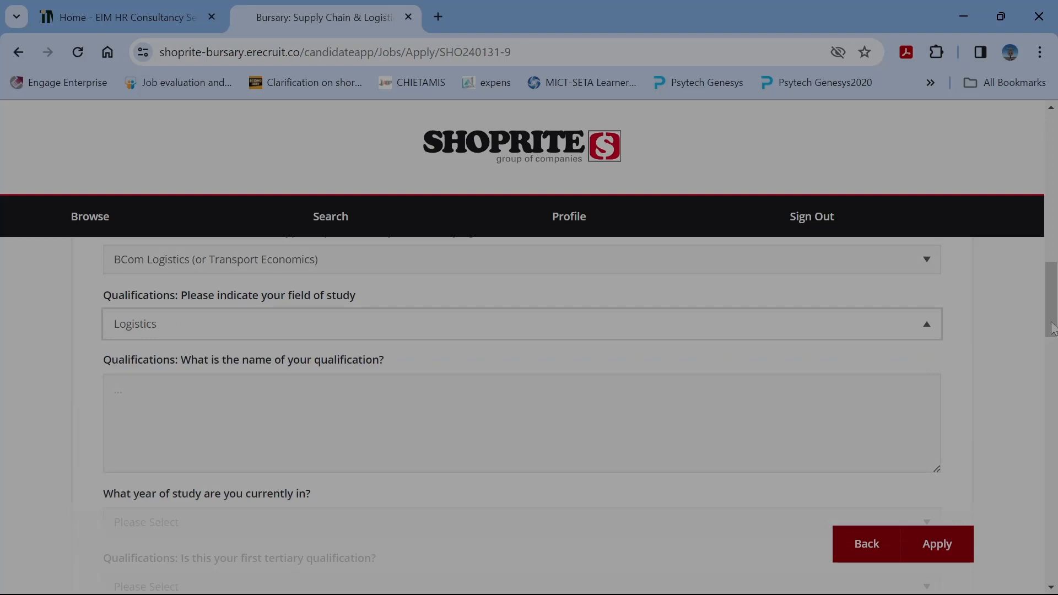
Enter "BCom Logistics and Supply Chain Management" as the name of the qualification.
left_click_drag(1055, 330, 1055, 338)
left_click(203, 324)
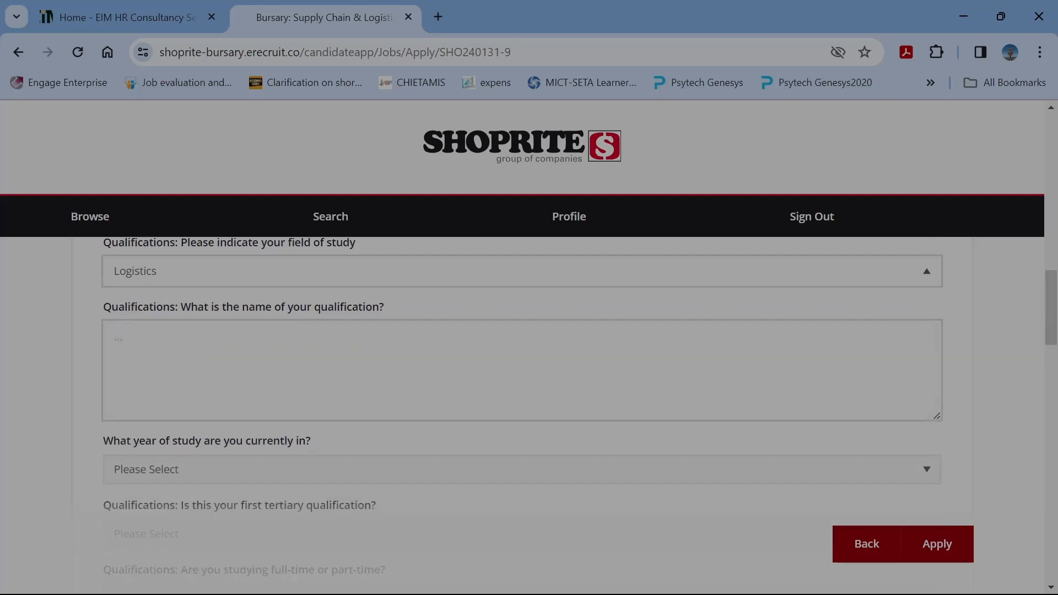
type("B")
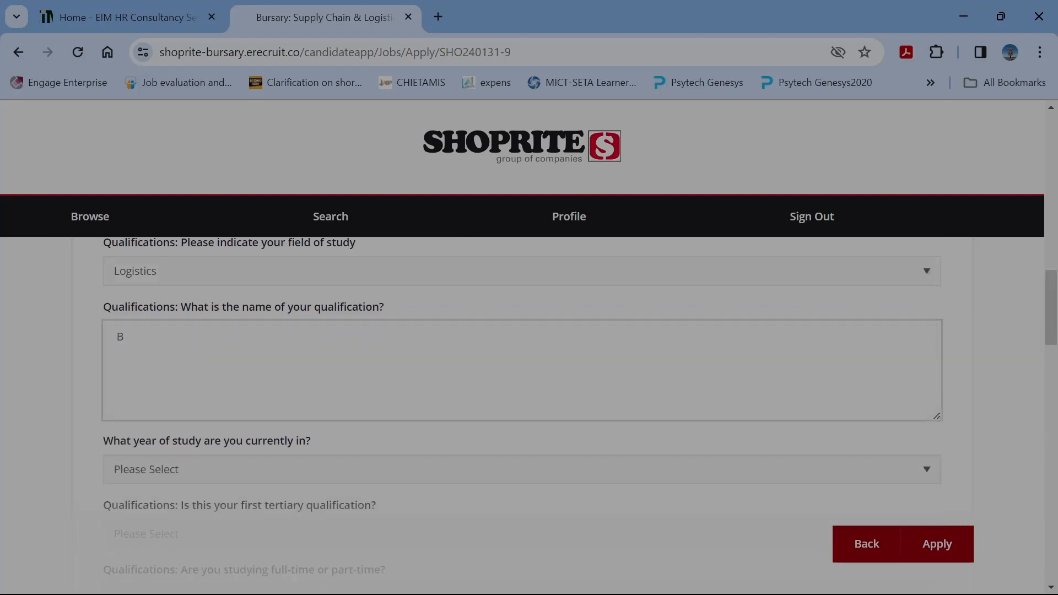
type("Com Logistics and Supply")
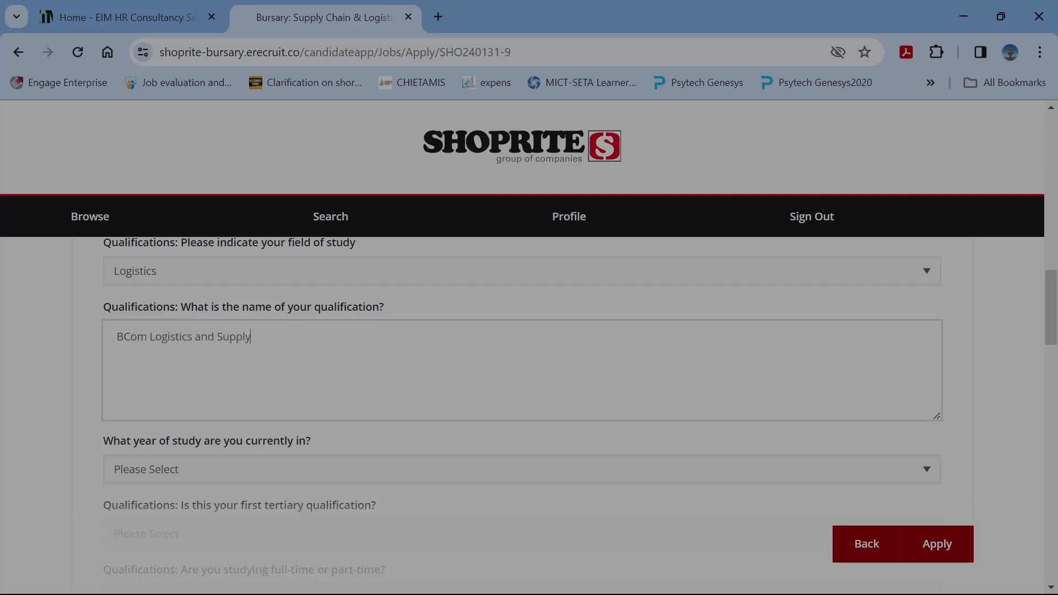
type(" Cj")
type("hain Management")
Set the current year of study to 1st and answer Yes to this being the first tertiary qualification.
scroll(295, 359, "down", 3)
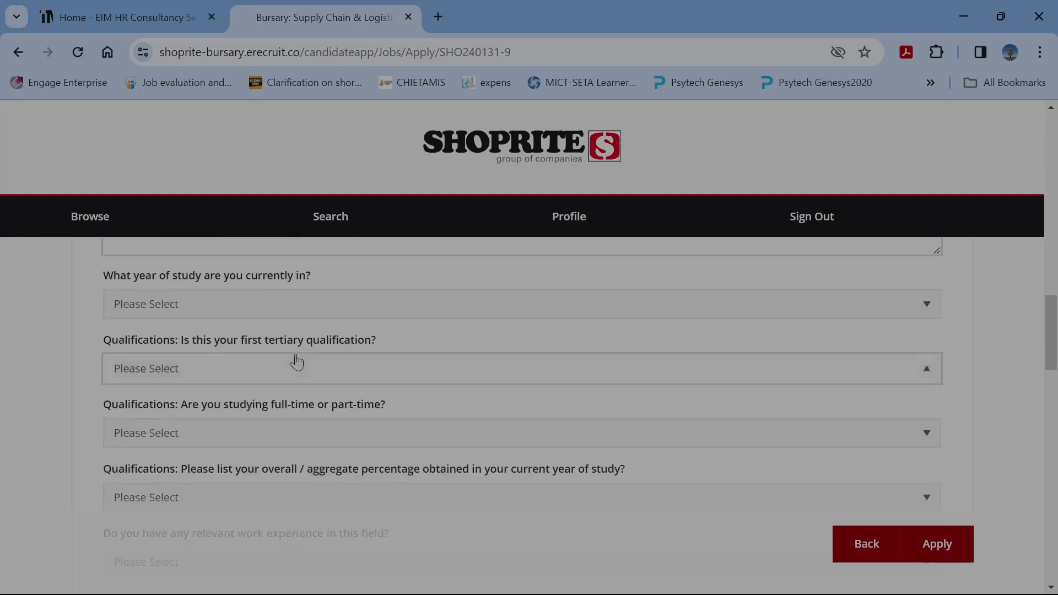
left_click(190, 302)
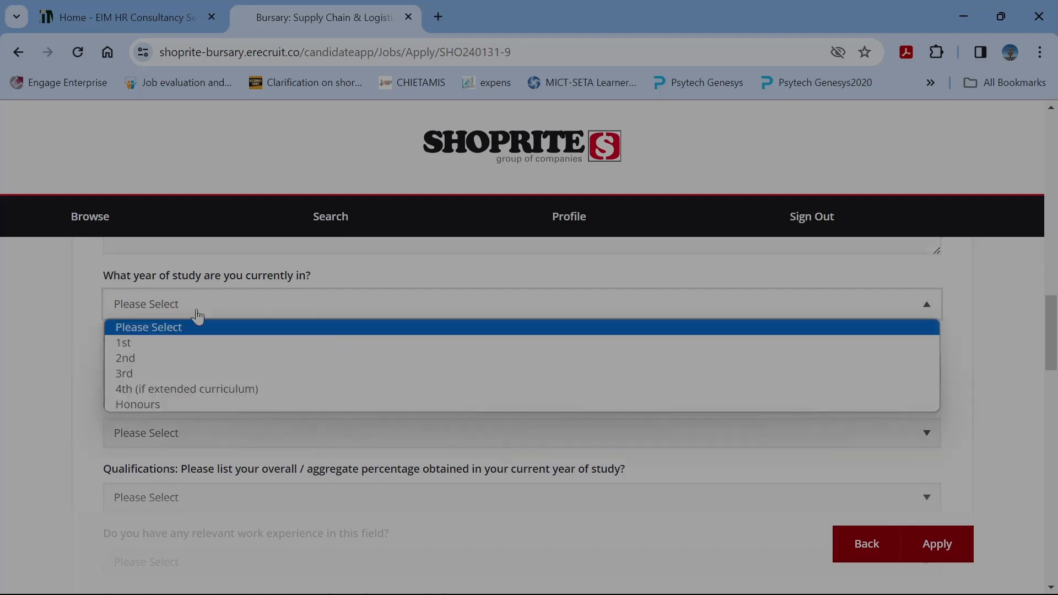
left_click(170, 343)
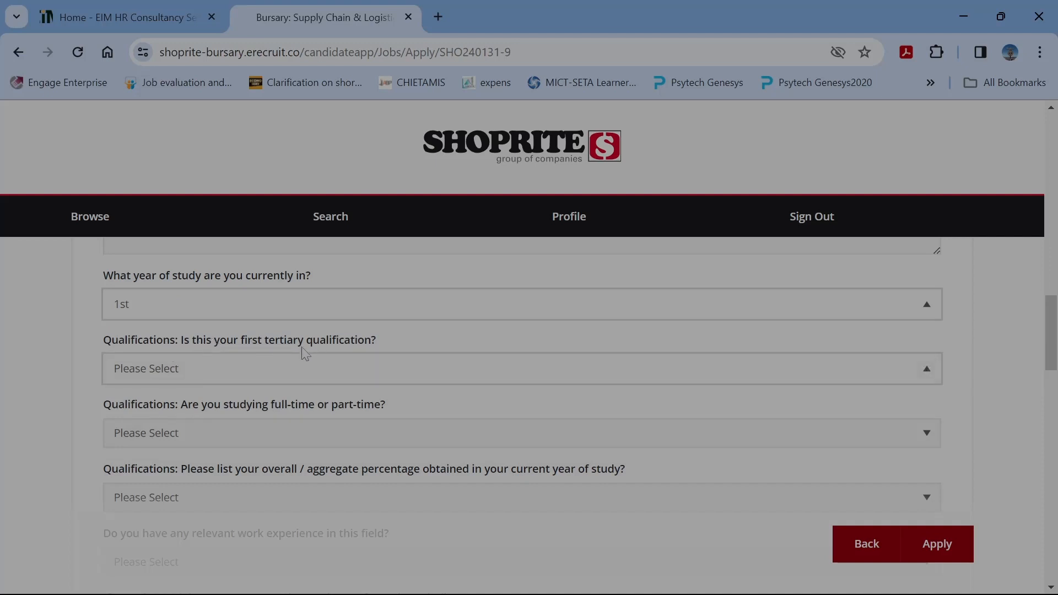
left_click(269, 370)
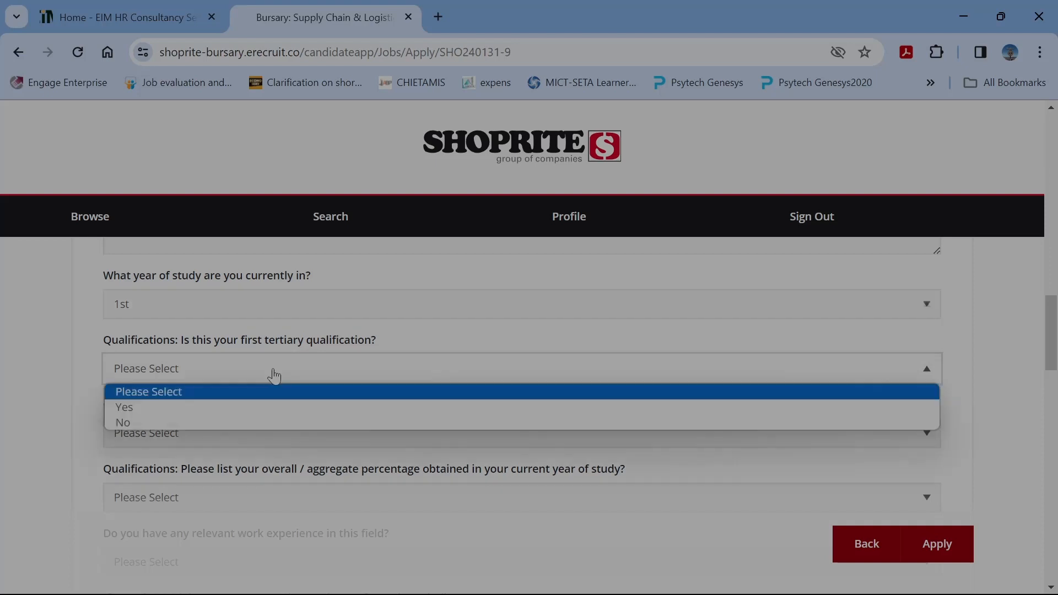
left_click(158, 412)
Indicate full-time study and choose 70% - 79% as the overall percentage for the current year of study.
scroll(1052, 330, "down", 2)
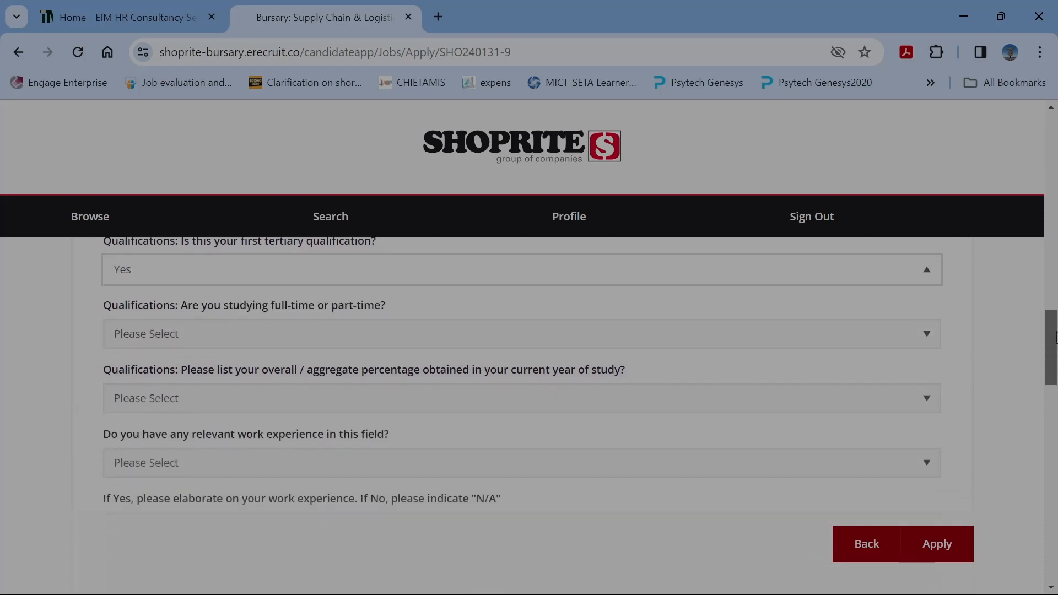
left_click(247, 304)
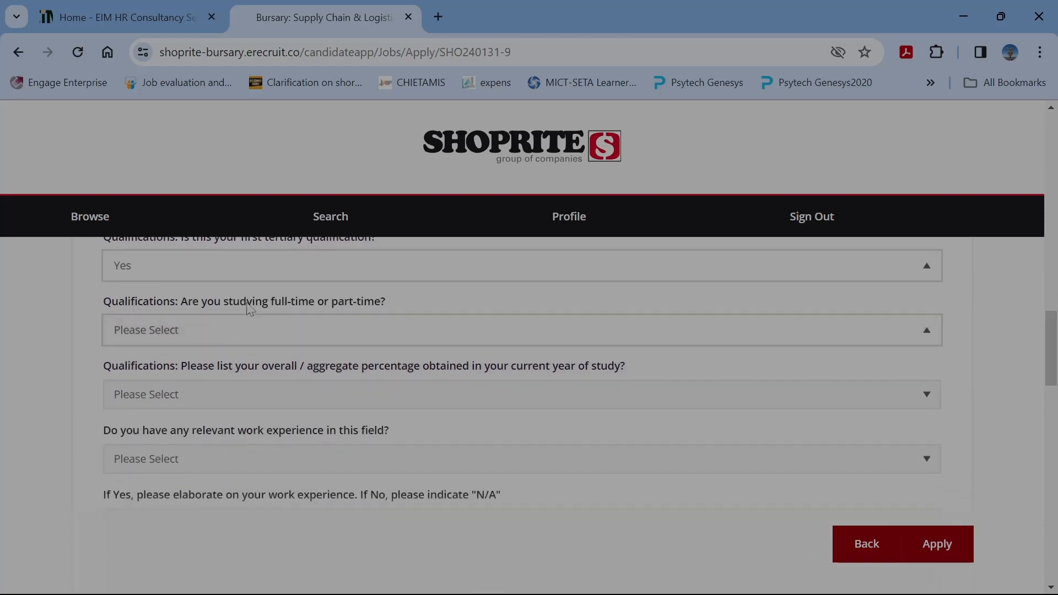
left_click(236, 337)
left_click(165, 369)
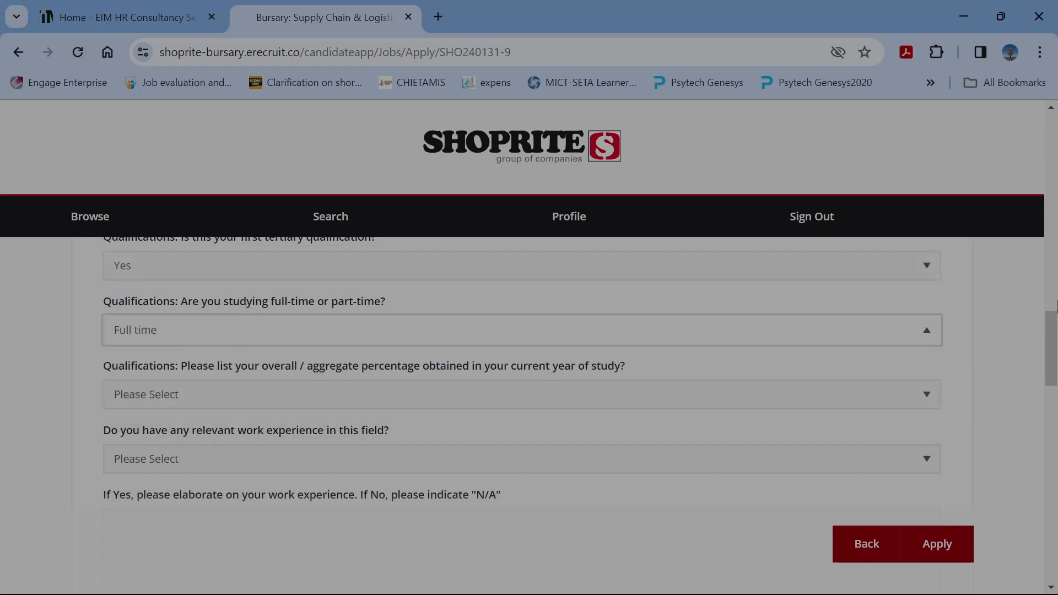
scroll(1054, 343, "down", 1)
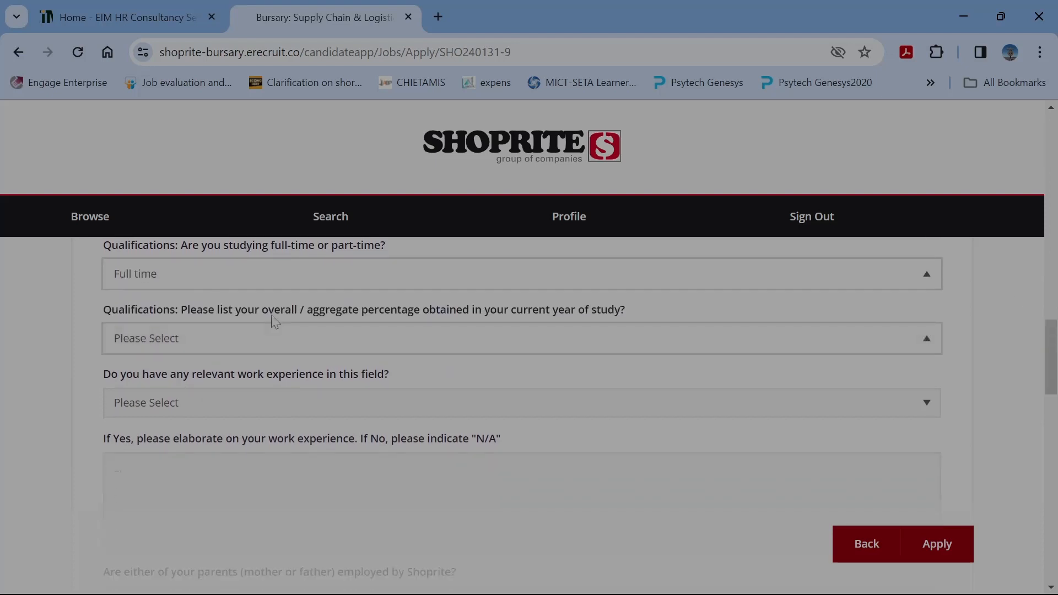
left_click(340, 321)
left_click(317, 351)
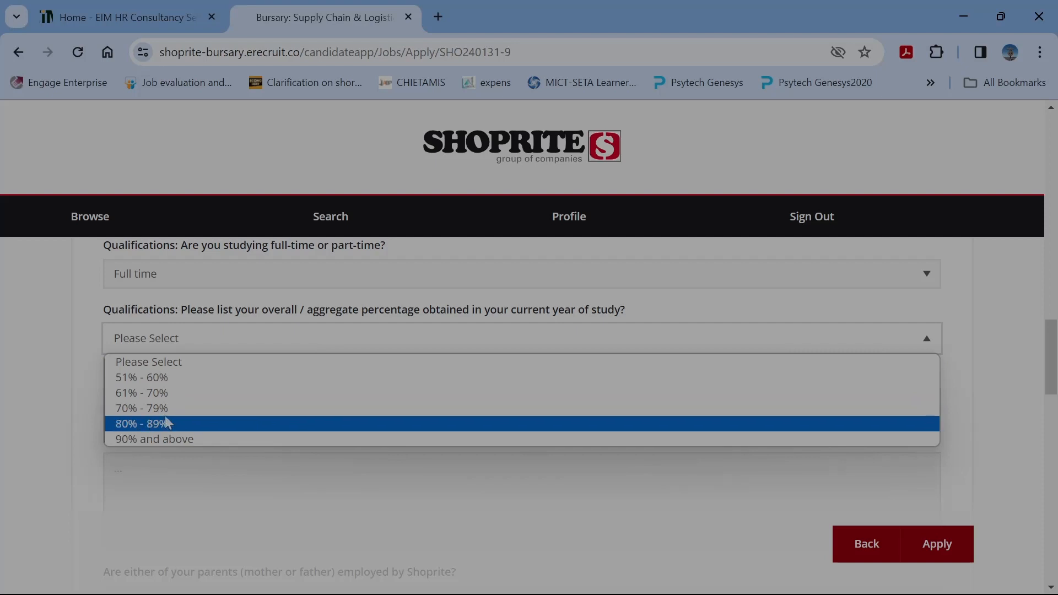
left_click(141, 409)
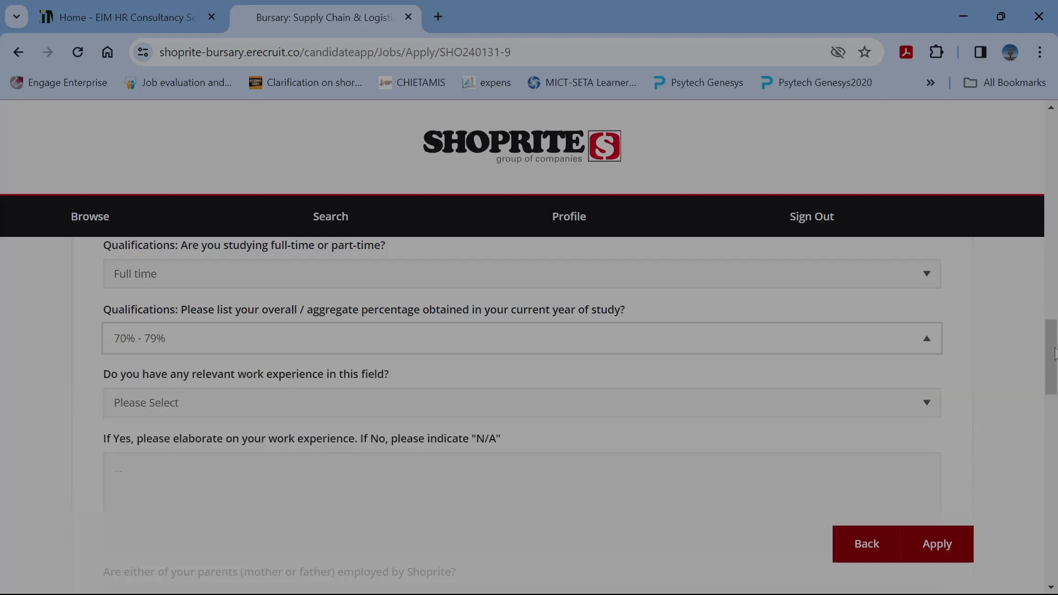
Answer Yes to the question about having relevant work experience in this field.
scroll(1054, 353, "down", 2)
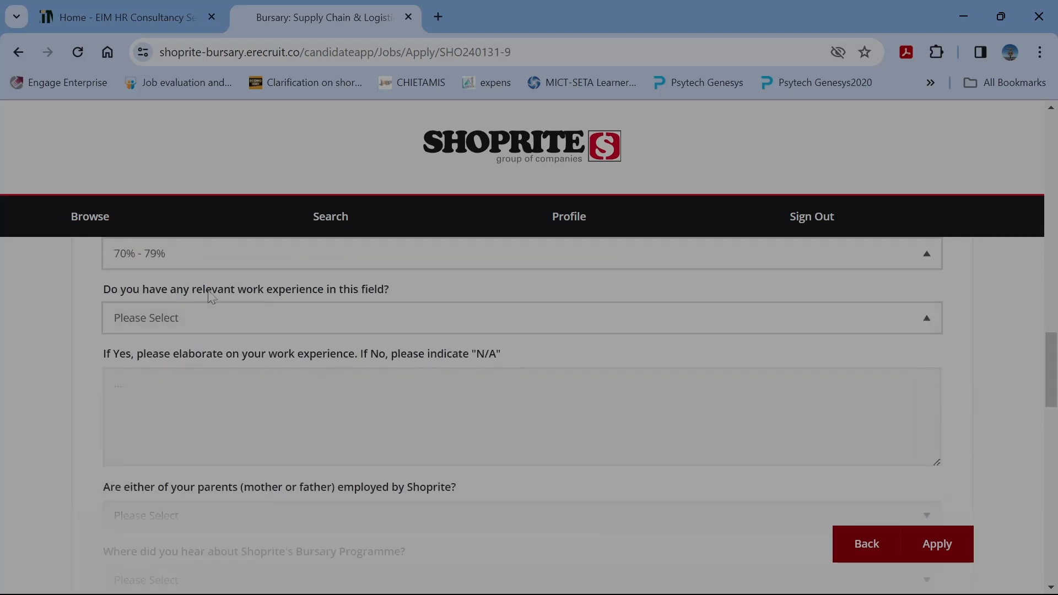
left_click(267, 325)
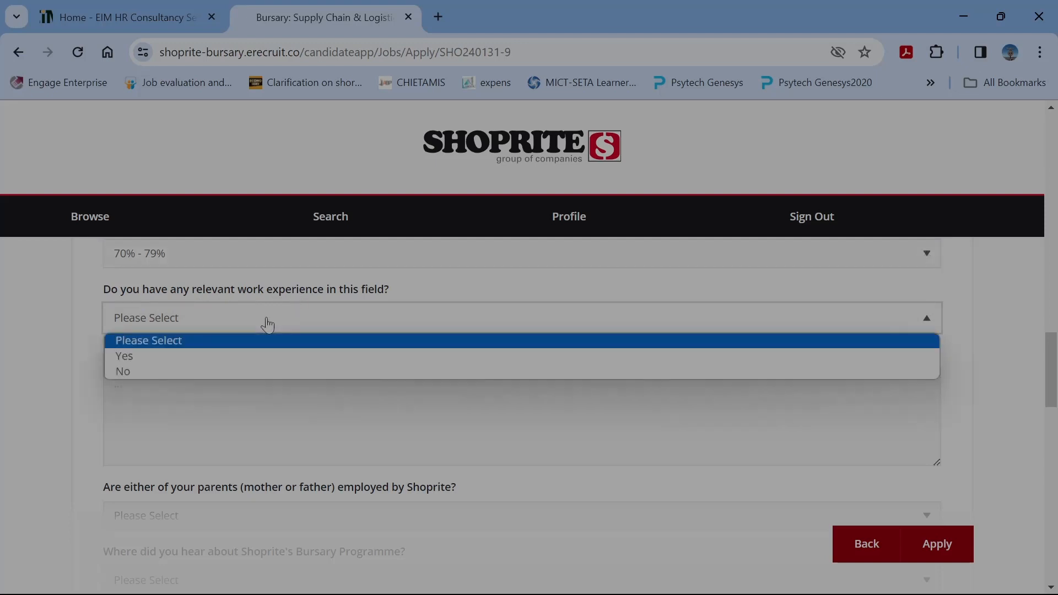
left_click(192, 358)
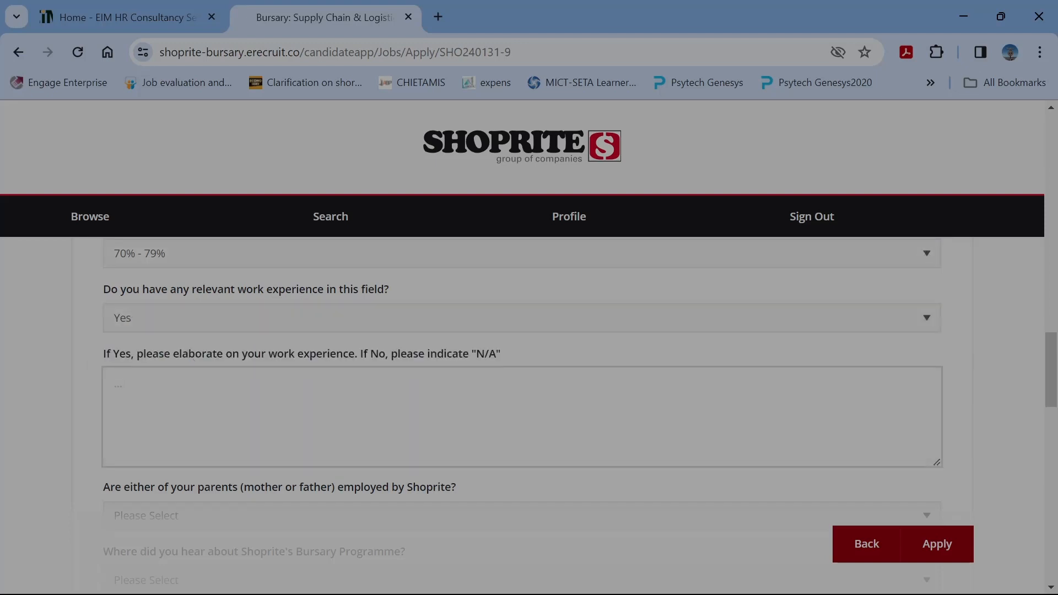
Describe the work experience as "I was a driver a delivery company. I assisted the distribution manager with orders, customer demands, and working on a delivery system.".
type("as a driver a delivery c")
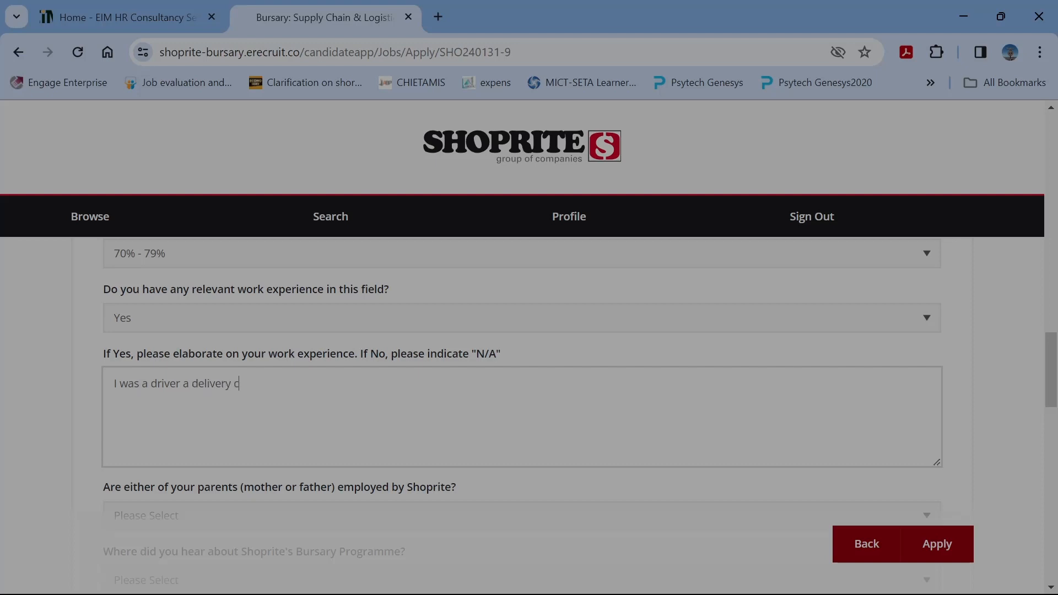
type("ompany. I assisted the")
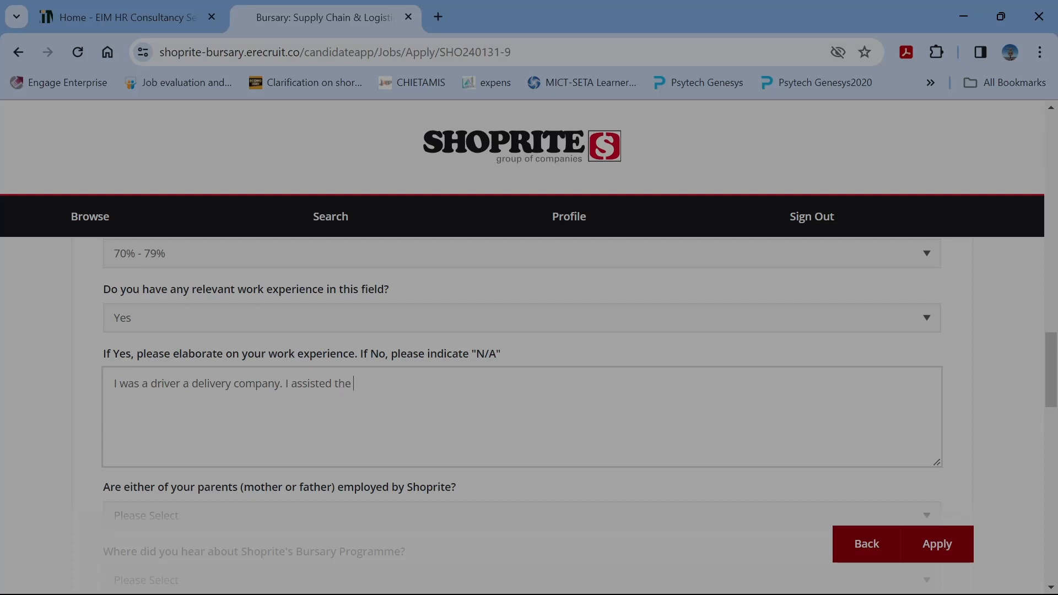
type(" distribution manager ")
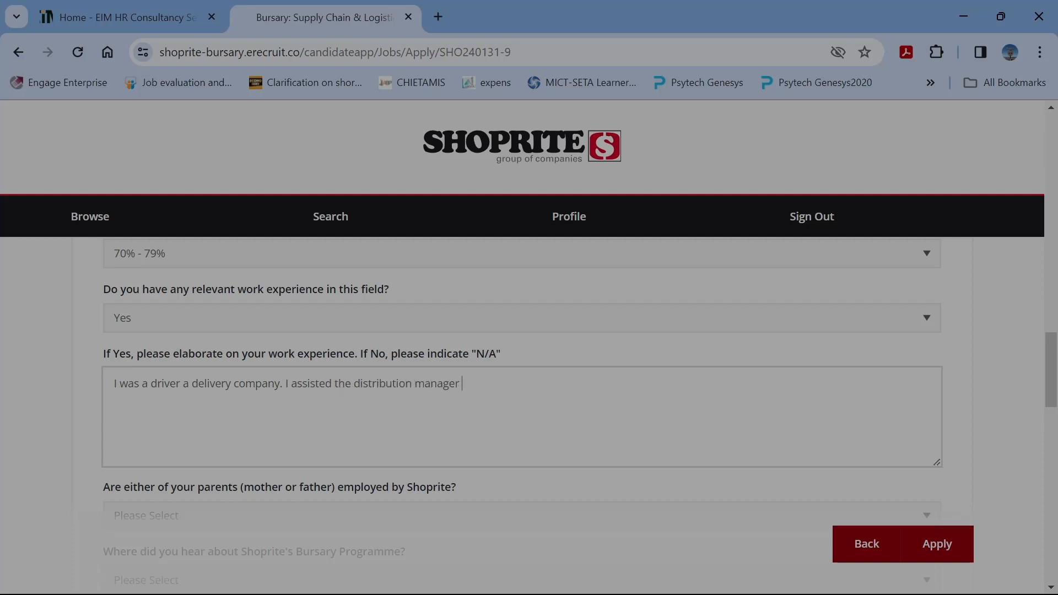
type("with order")
key("BackSpace")
type("ers, customer ")
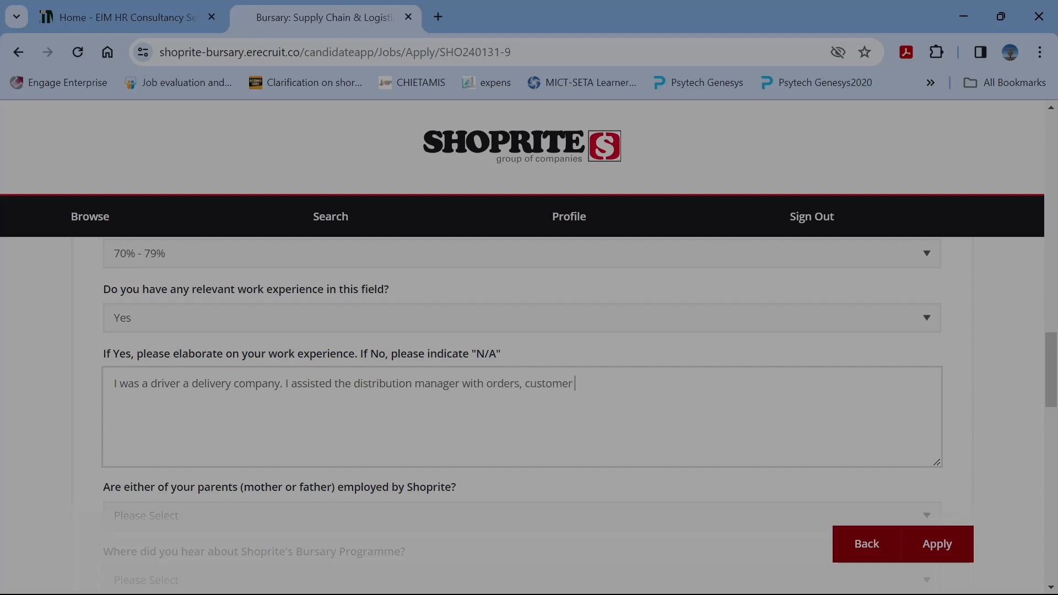
type("demands, and working on a delivery system.")
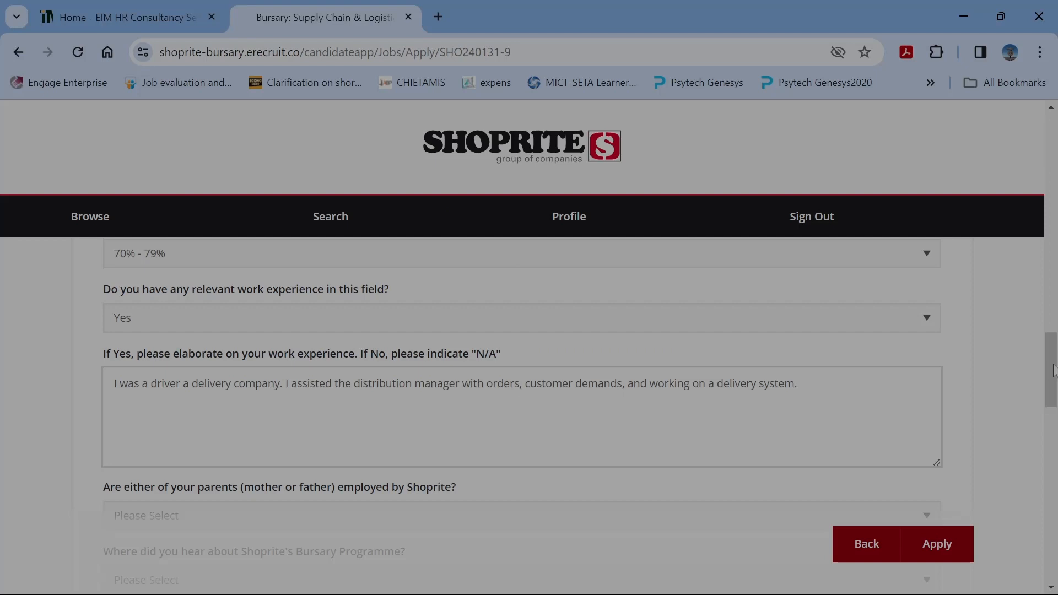
Answer No to either parent being employed by Shoprite and choose Careers Fairs as the source of hearing about the bursary programme.
scroll(1053, 370, "down", 3)
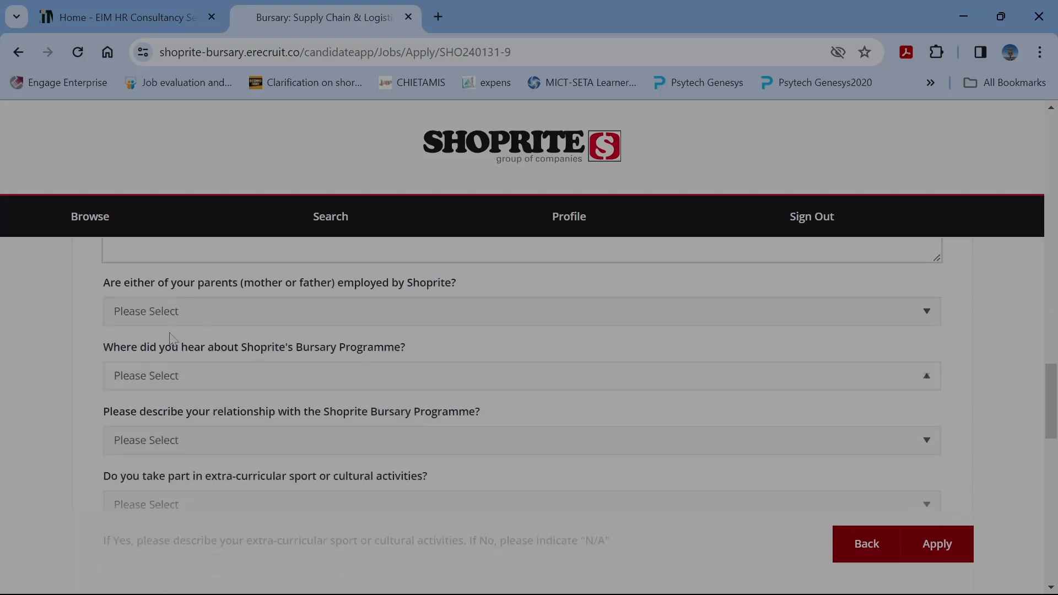
left_click(176, 312)
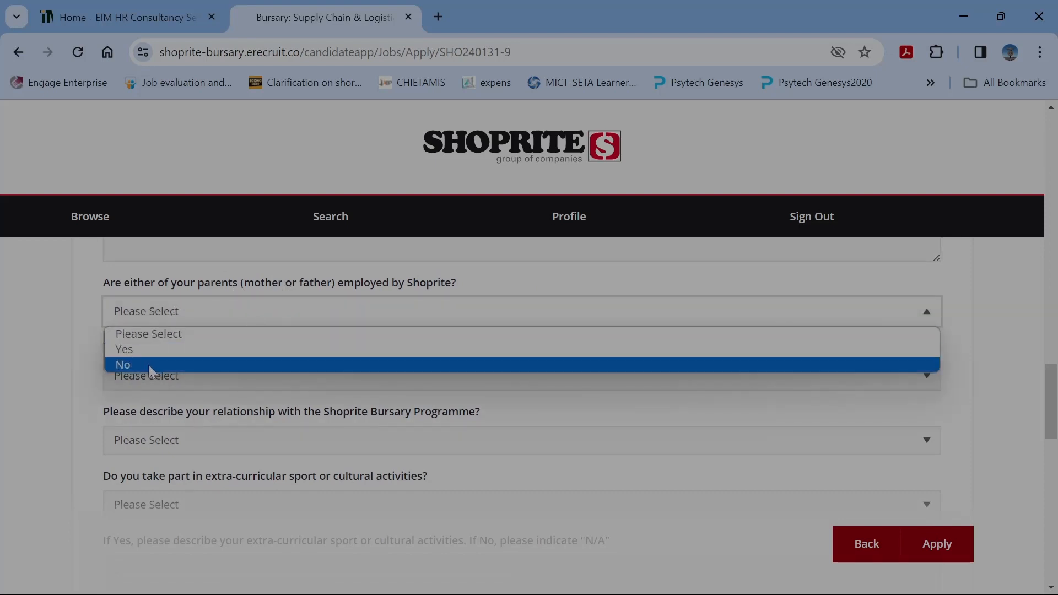
left_click(156, 372)
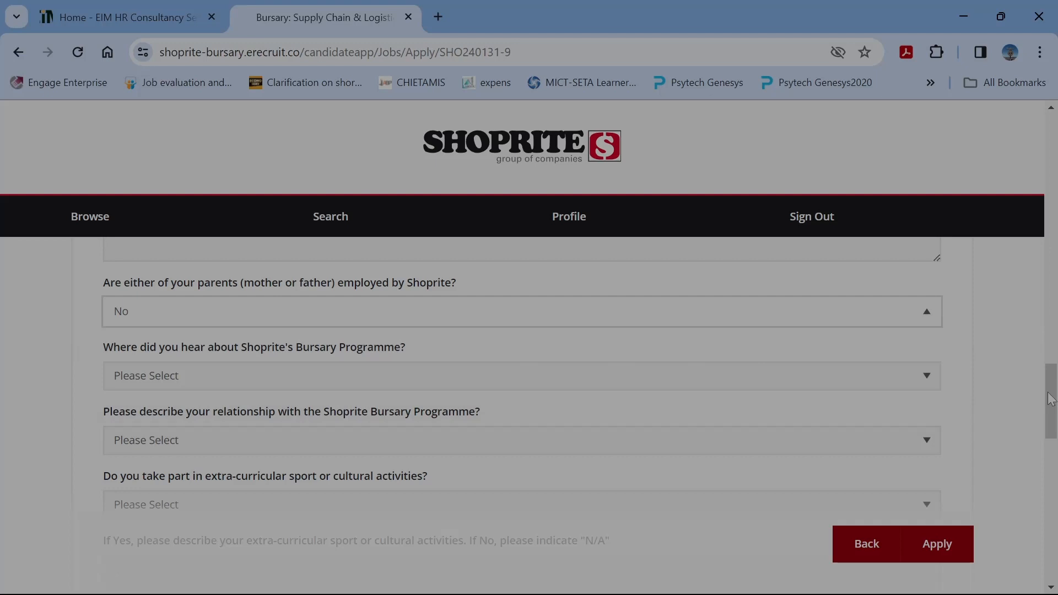
scroll(1051, 399, "down", 2)
scroll(744, 371, "up", 3)
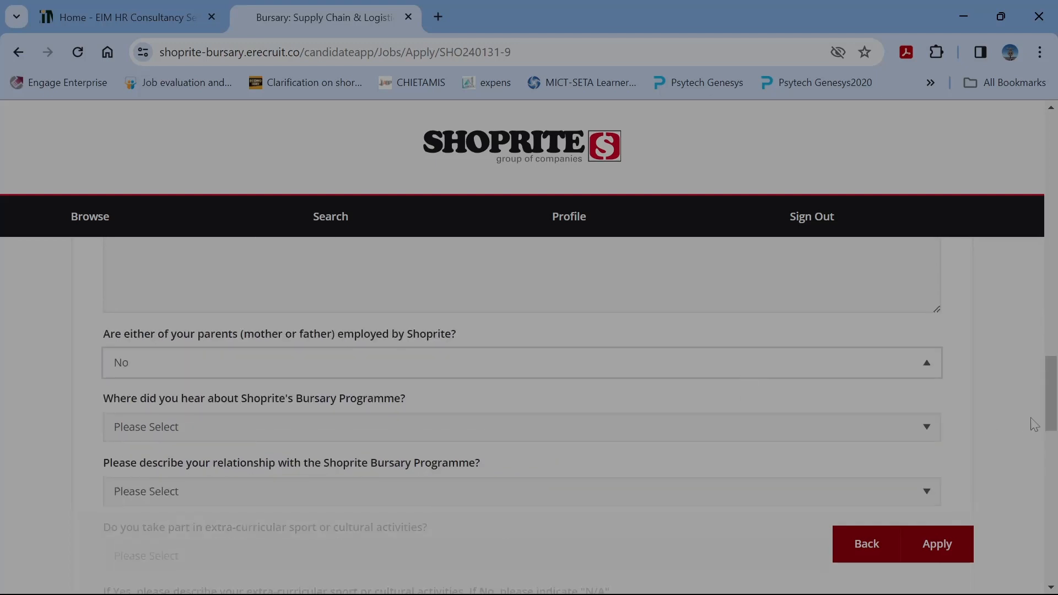
scroll(1051, 410, "down", 1)
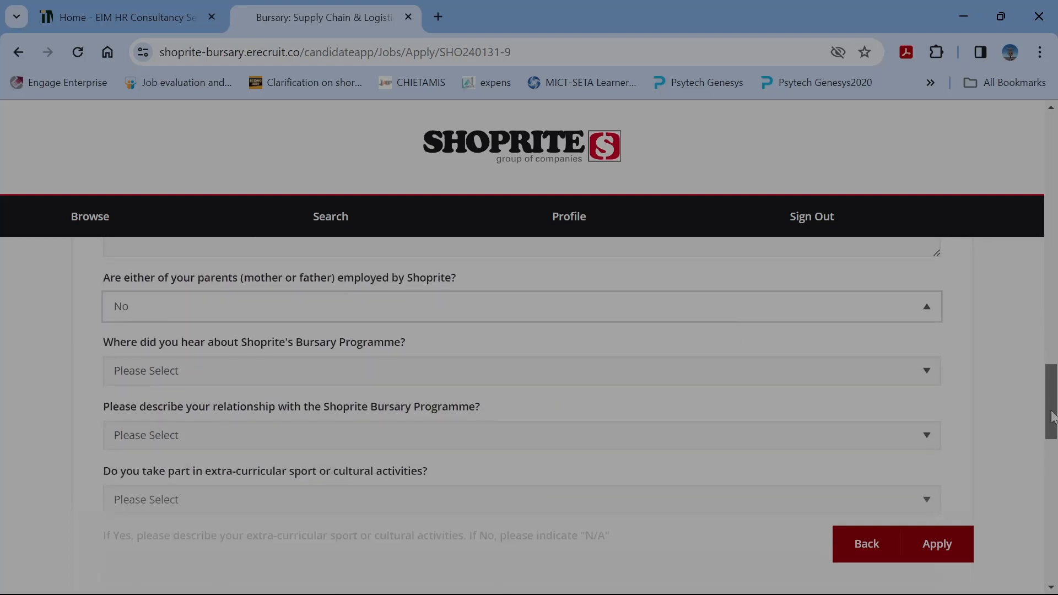
left_click(237, 365)
left_click(295, 371)
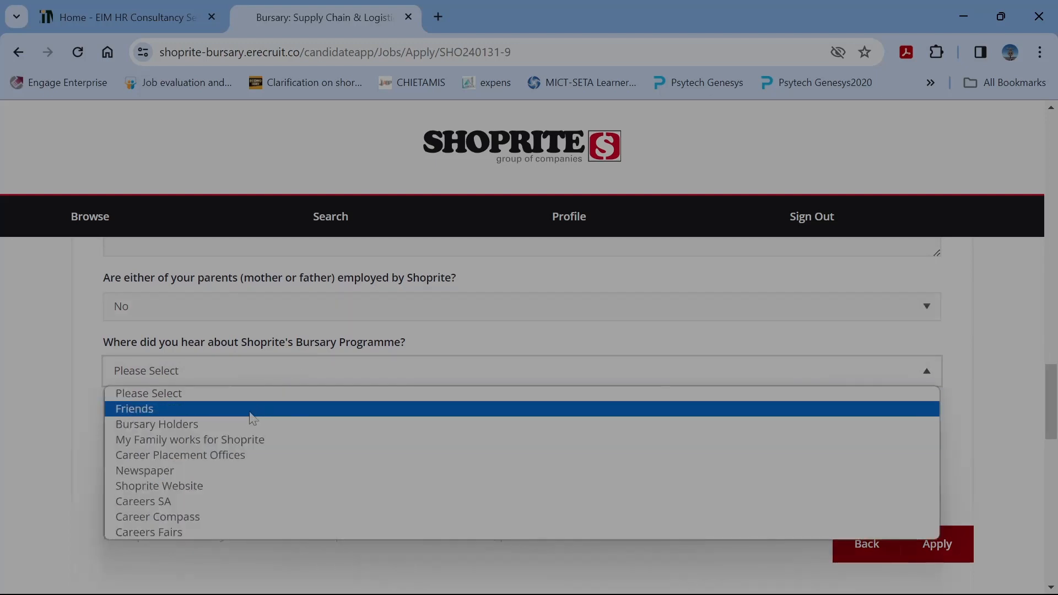
left_click(164, 532)
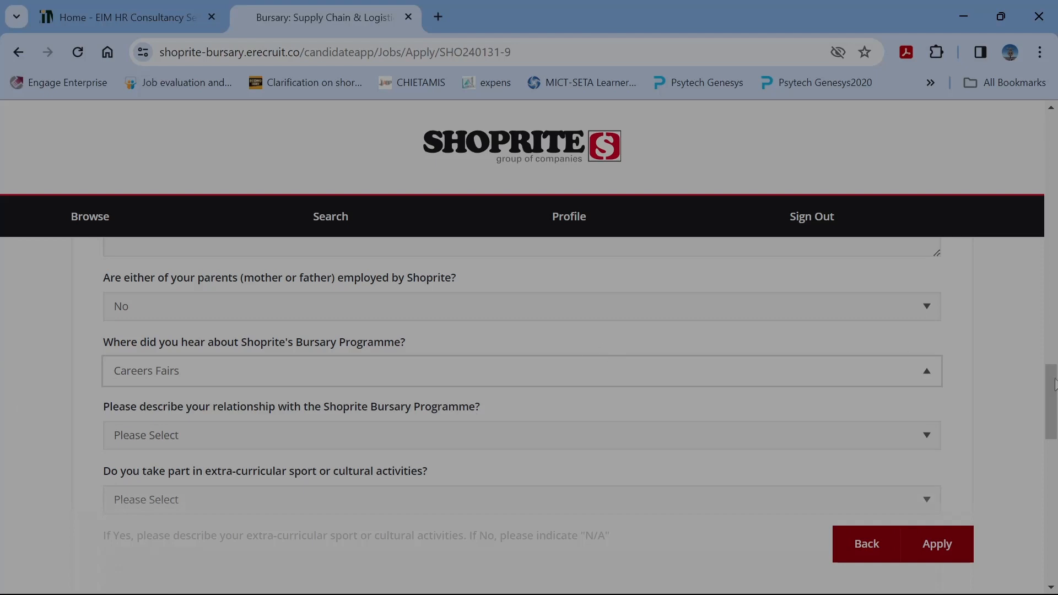
Set the relationship with the Shoprite Bursary Programme to "I am a first-time applicant".
scroll(1053, 384, "down", 2)
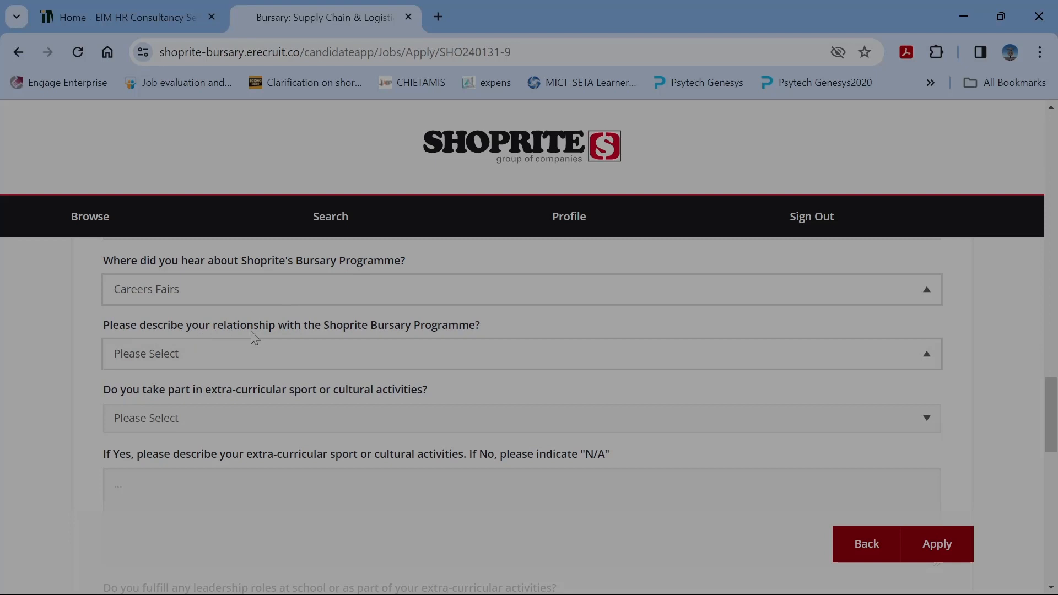
left_click(185, 359)
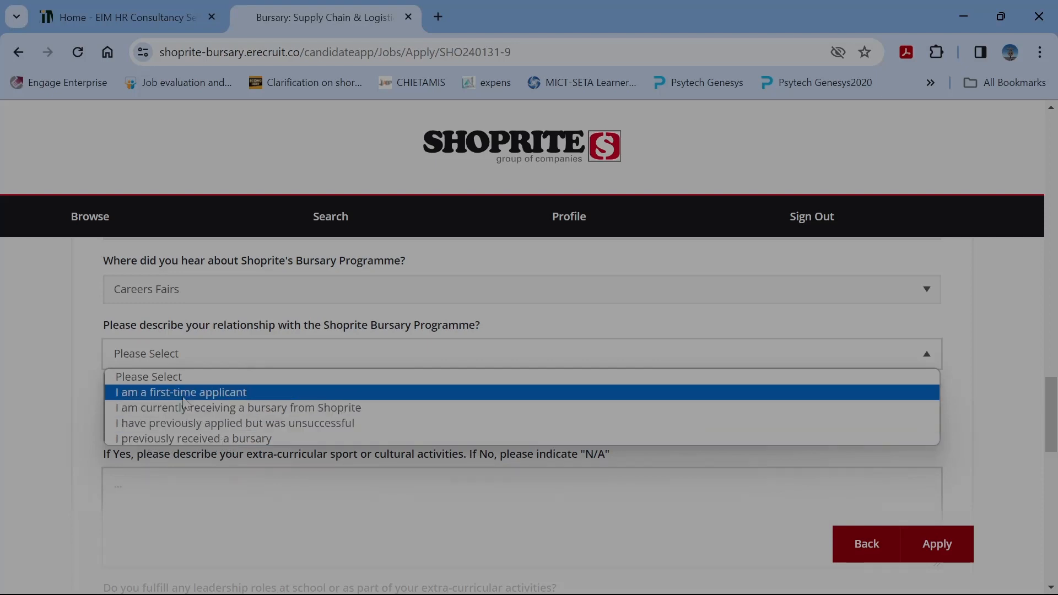
left_click(242, 393)
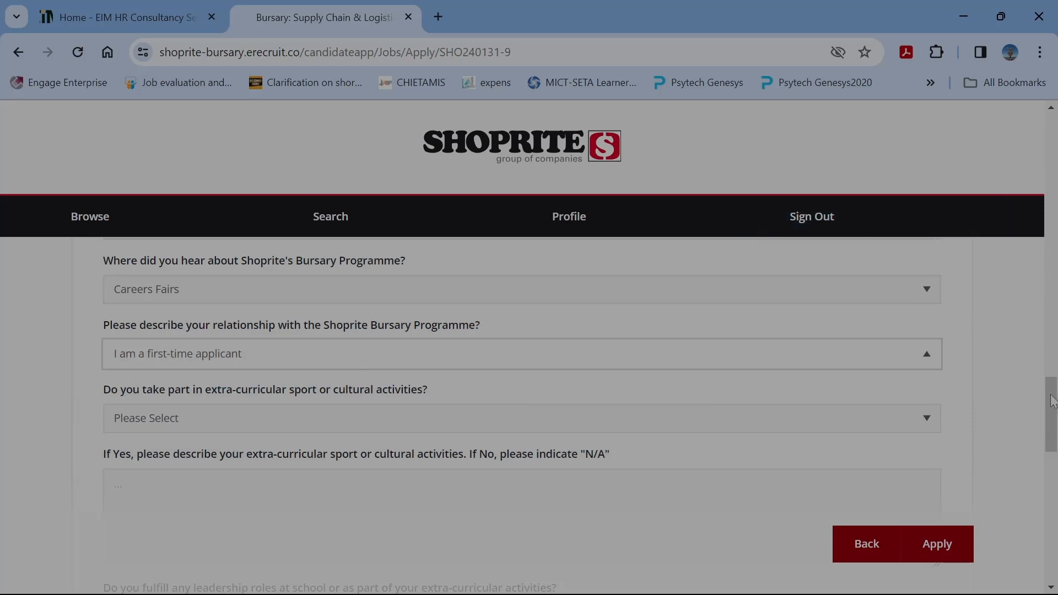
Answer Yes to taking part in extra-curricular activities and describe them as "I participate in soccer, cricket and dart".
scroll(1054, 402, "down", 2)
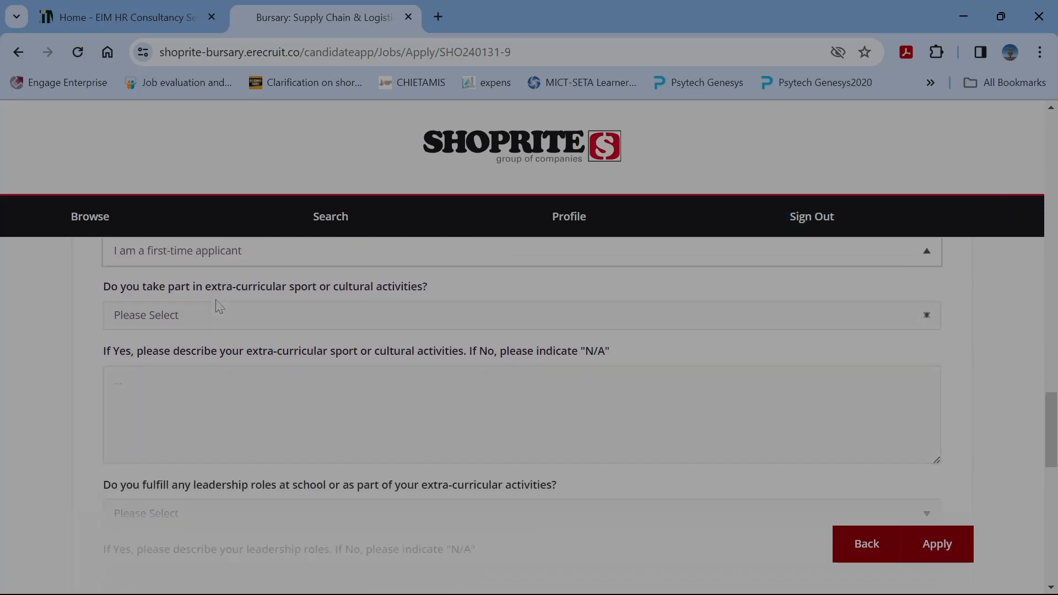
left_click(300, 324)
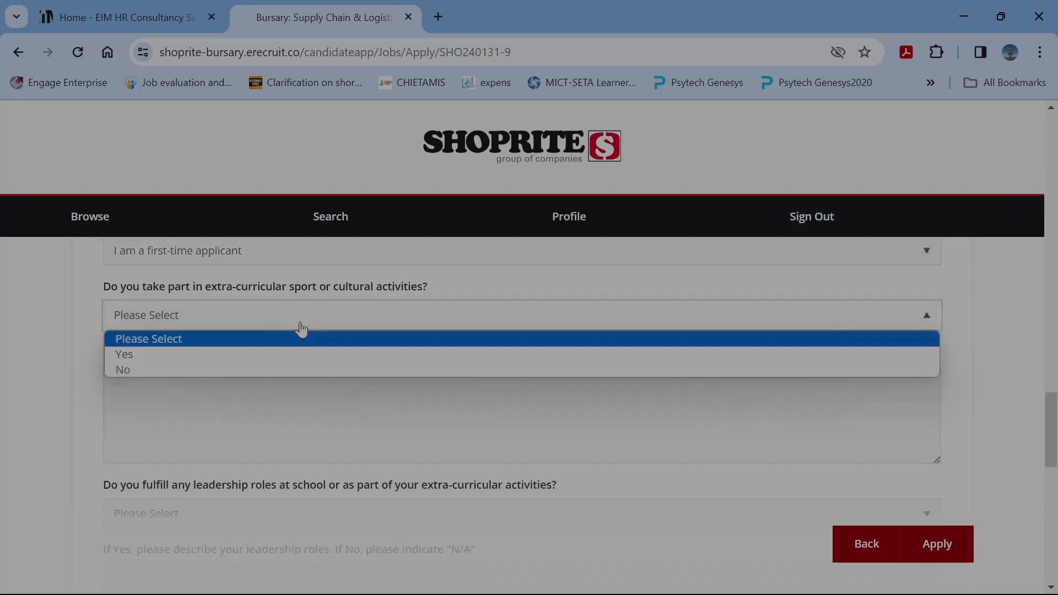
left_click(214, 355)
left_click(116, 381)
type("I")
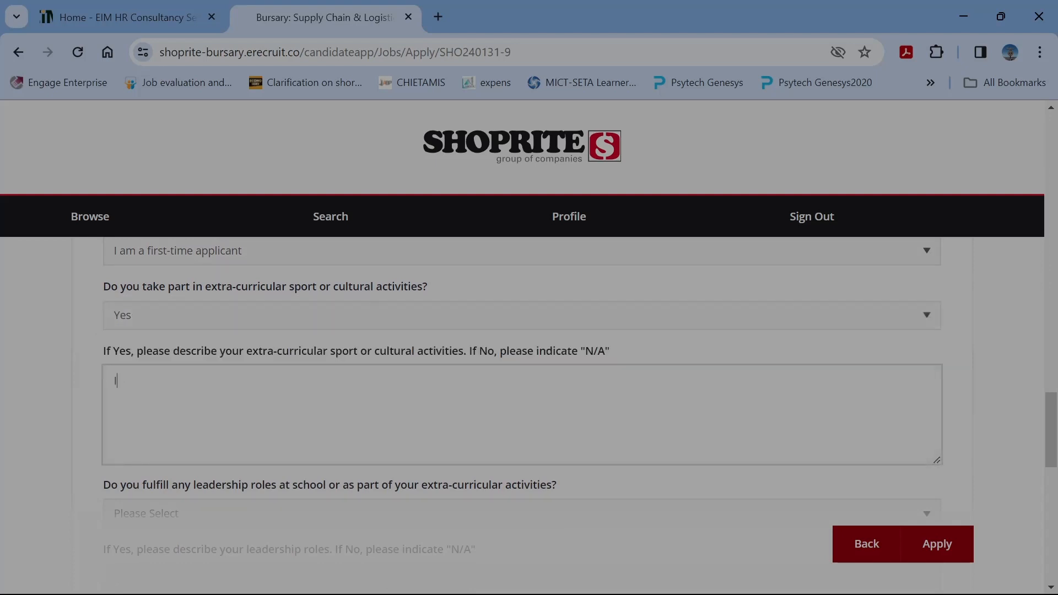
type(" sarticpate")
key("BackSpace")
key("BackSpace")
key("BackSpace")
key("BackSpace")
key("BackSpace")
type("rick")
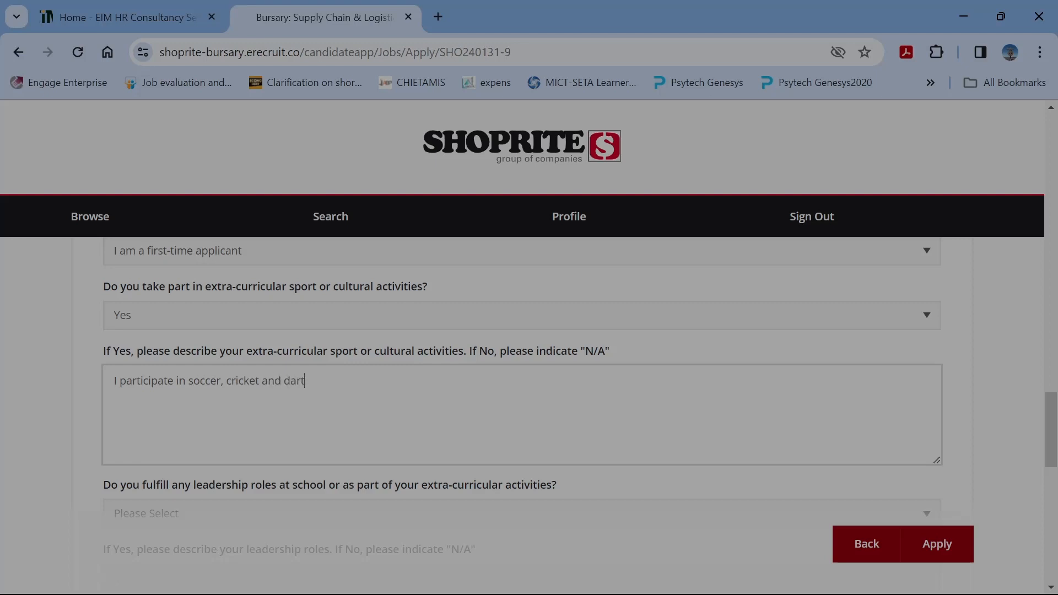
Answer Yes to fulfilling leadership roles and describe them as "I am the captain of my soccer team".
scroll(142, 331, "down", 3)
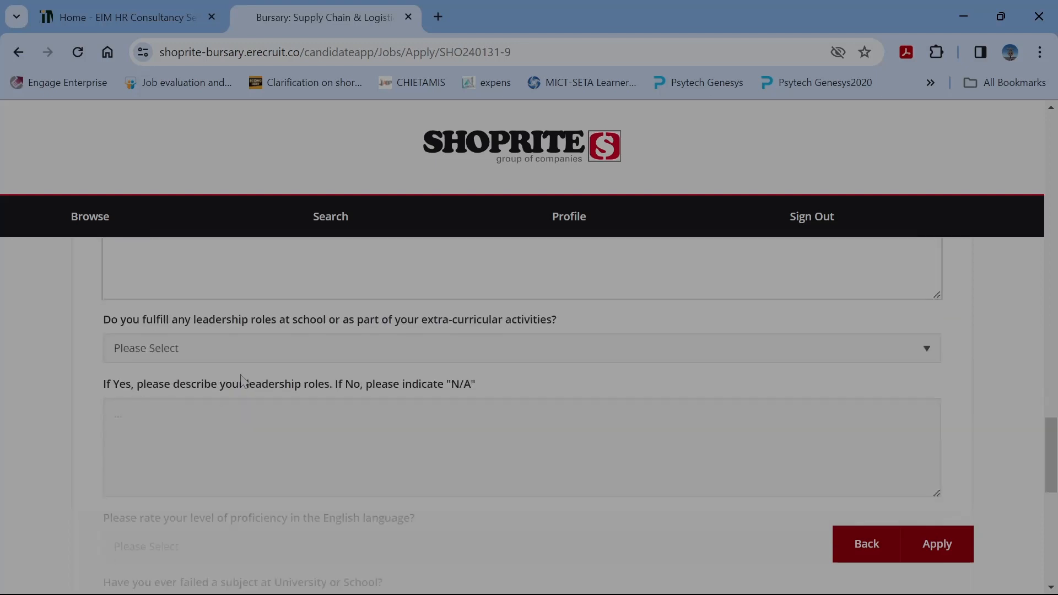
left_click(227, 332)
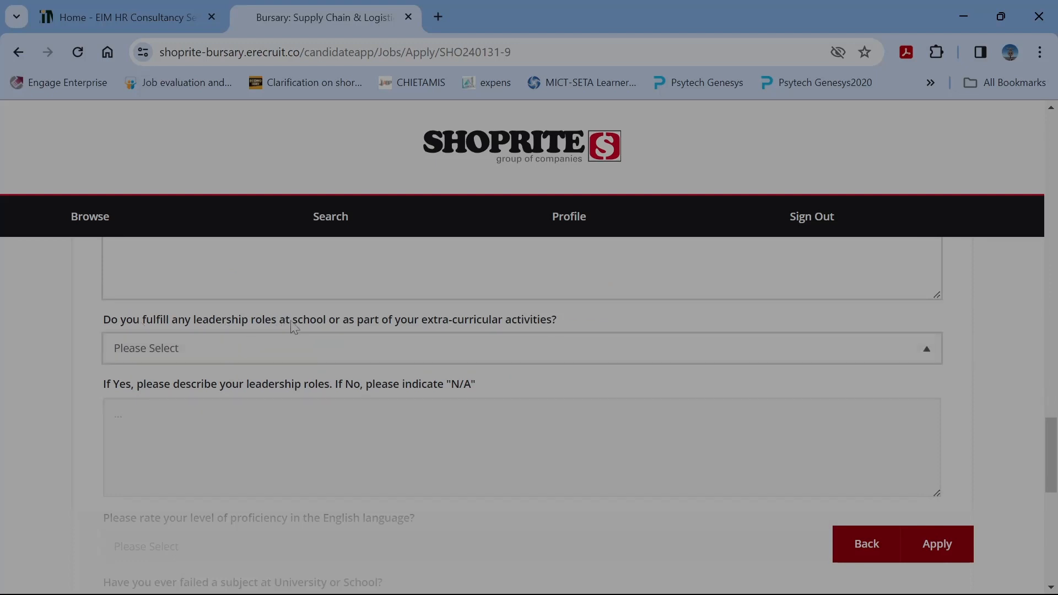
left_click(414, 354)
left_click(378, 388)
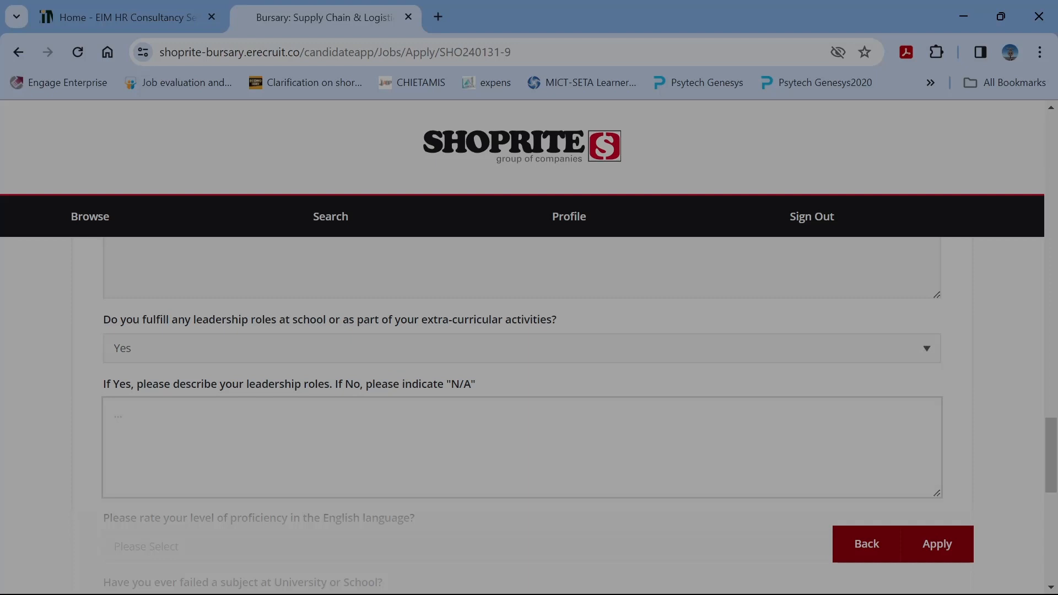
type("m the captain of my soccer team")
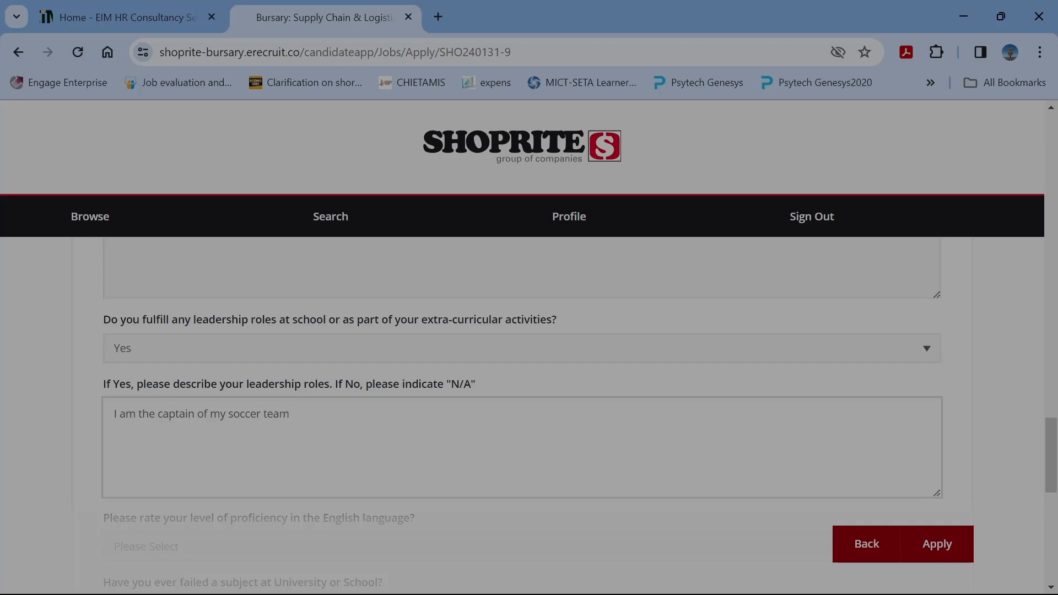
Rate the English language proficiency as "This is my home language / mother tongue".
left_click_drag(1052, 449, 1054, 475)
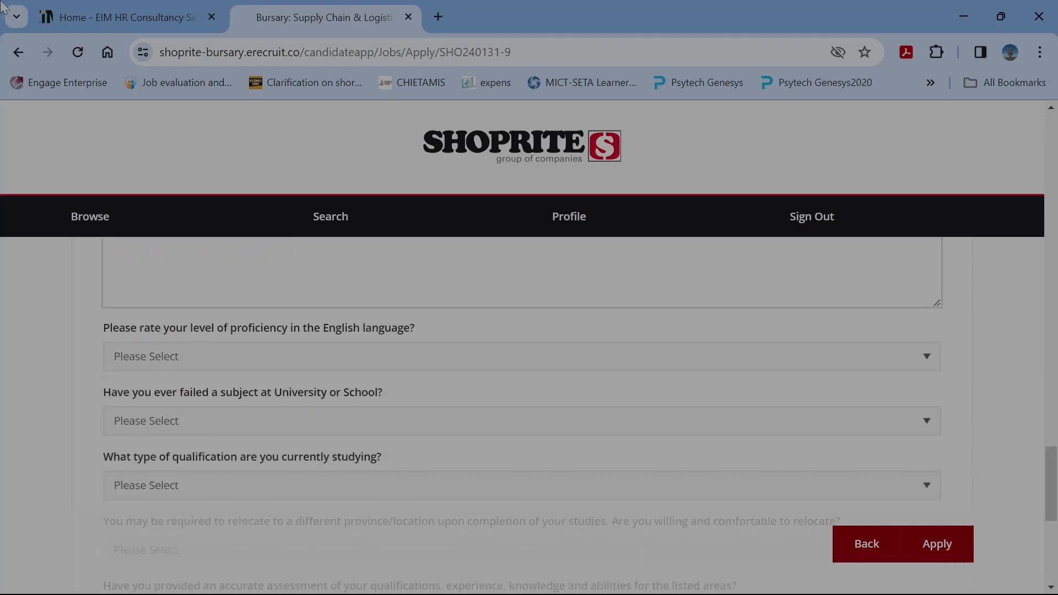
left_click(203, 361)
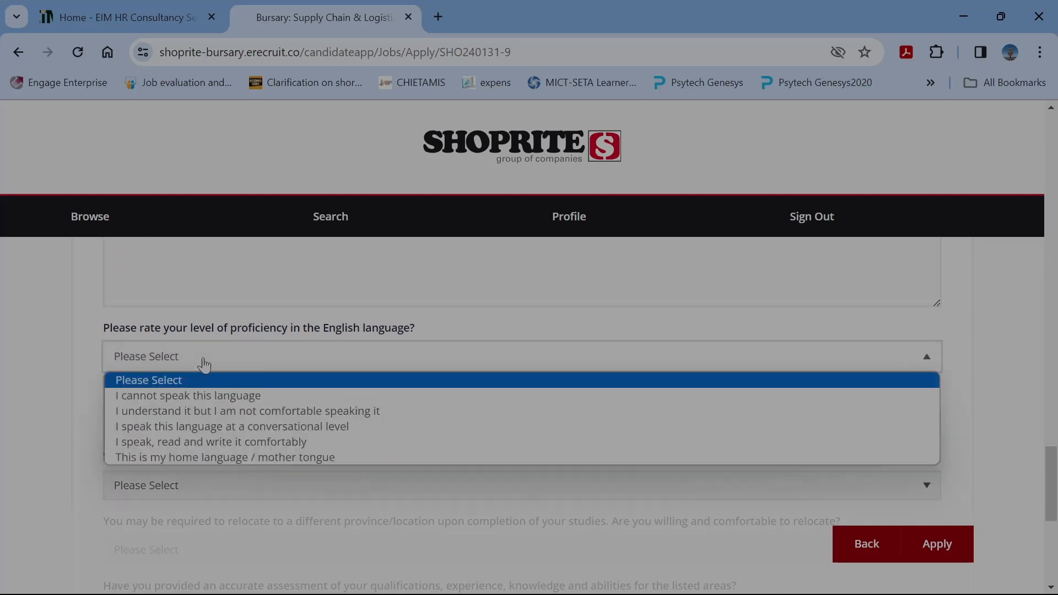
left_click(194, 458)
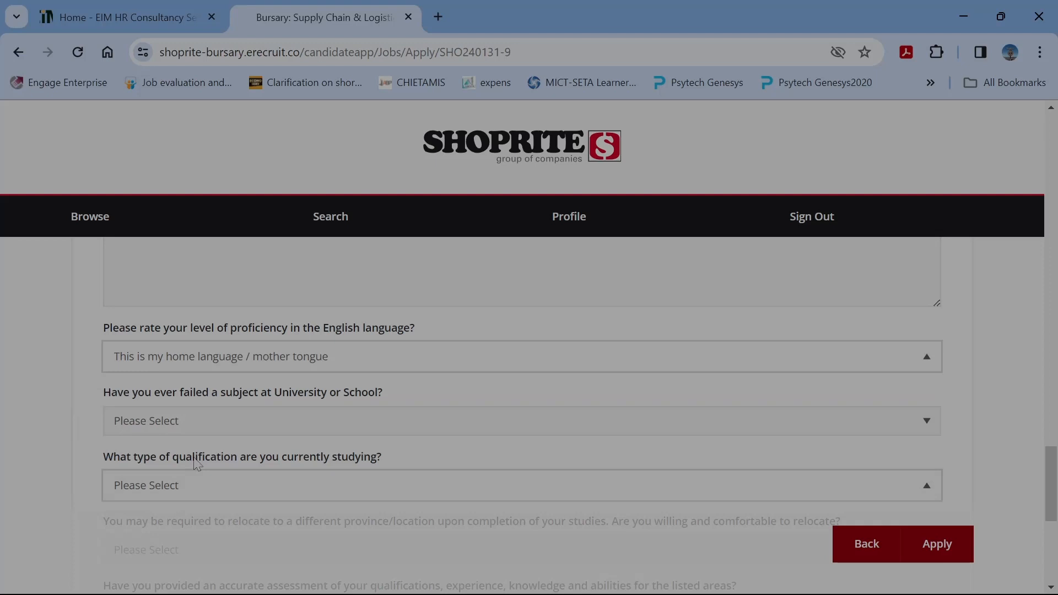
left_click(198, 366)
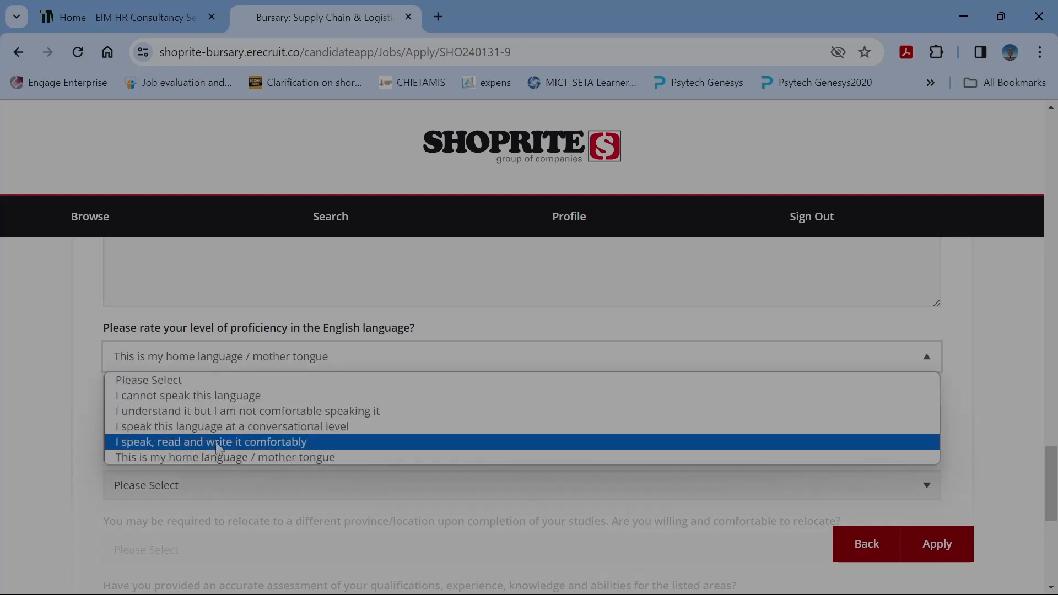
left_click(240, 446)
left_click(251, 361)
left_click(226, 458)
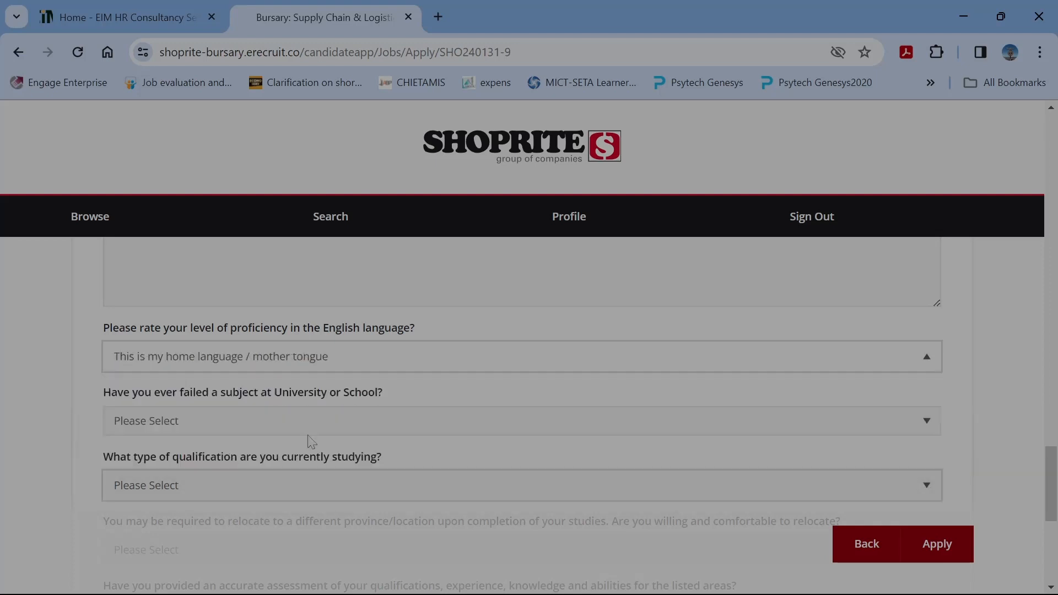
Answer No to the question about ever having failed a subject at University or School.
scroll(805, 489, "down", 1)
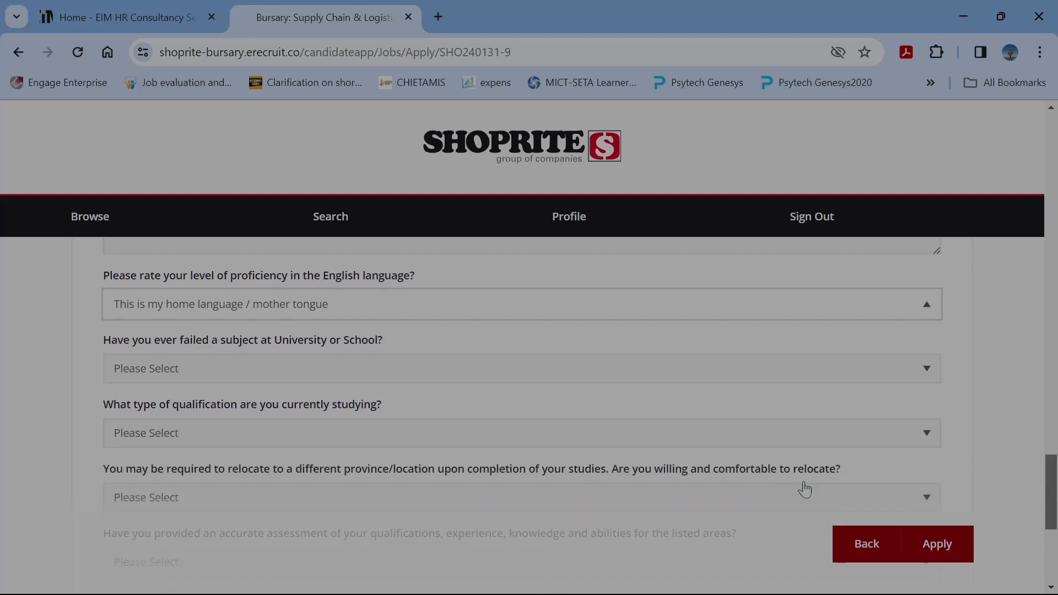
left_click(199, 342)
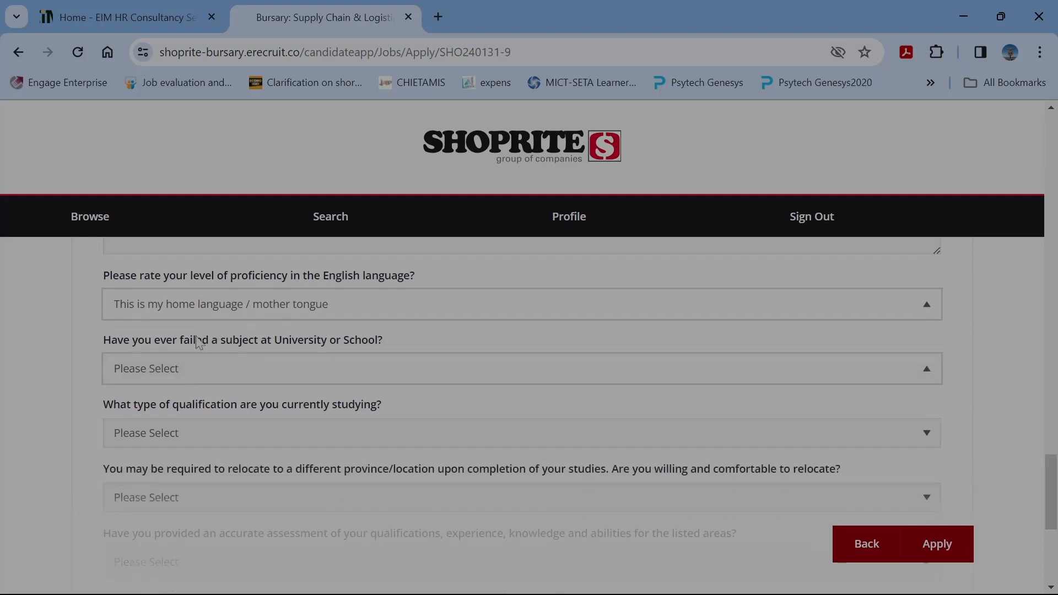
left_click(189, 369)
left_click(182, 421)
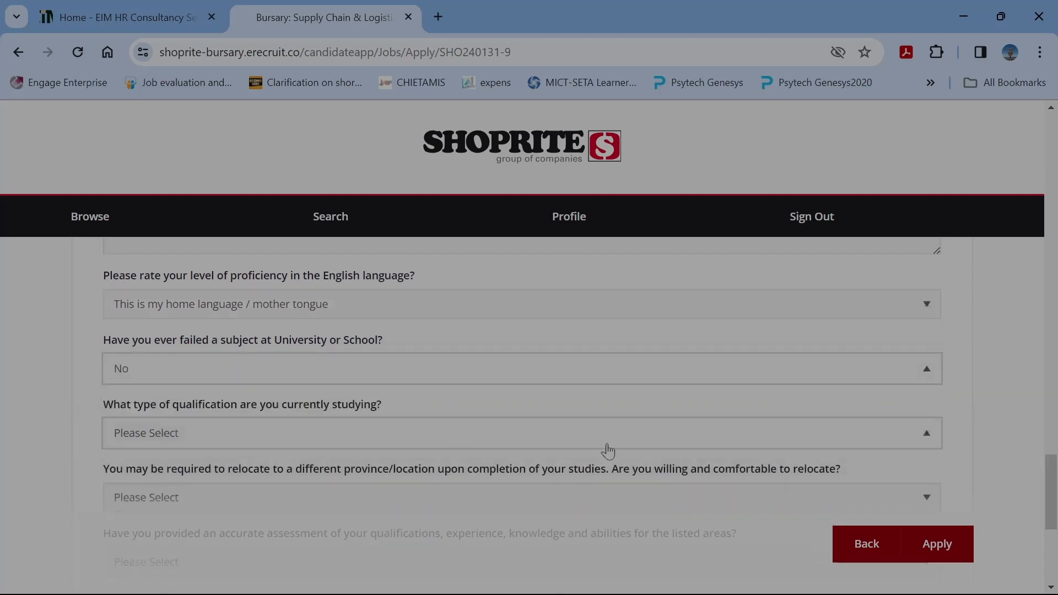
scroll(607, 451, "down", 3)
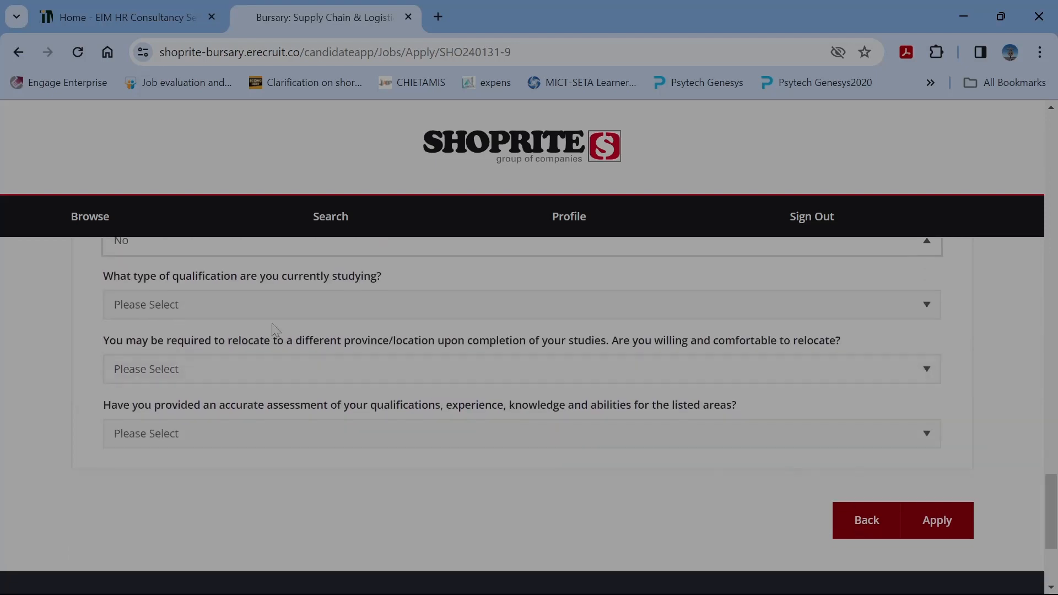
Set the type of qualification currently being studied to University Degree and answer Yes to being willing and comfortable to relocate.
left_click(207, 304)
left_click(189, 309)
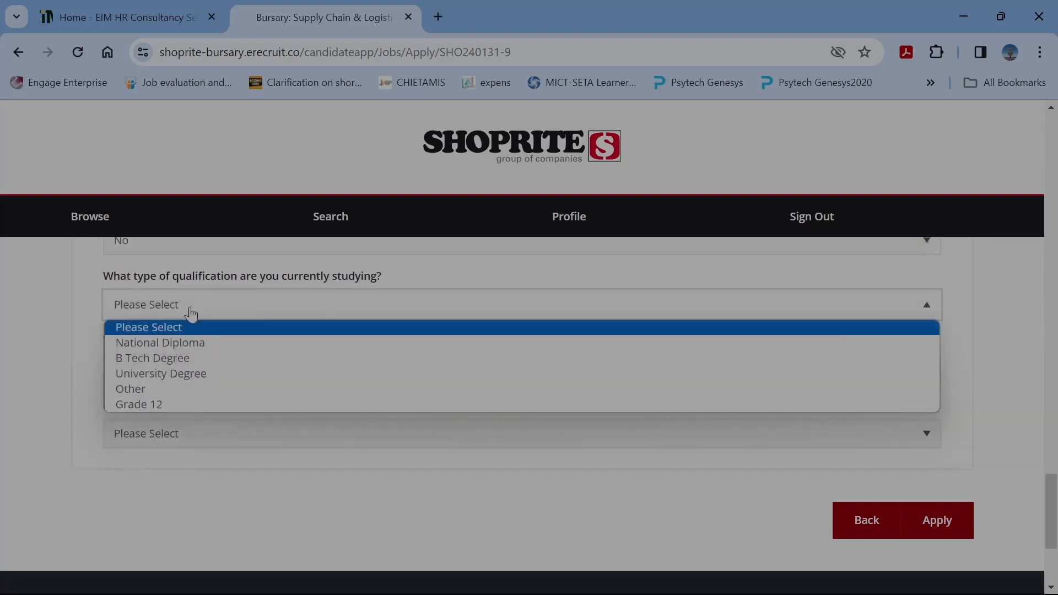
left_click(182, 375)
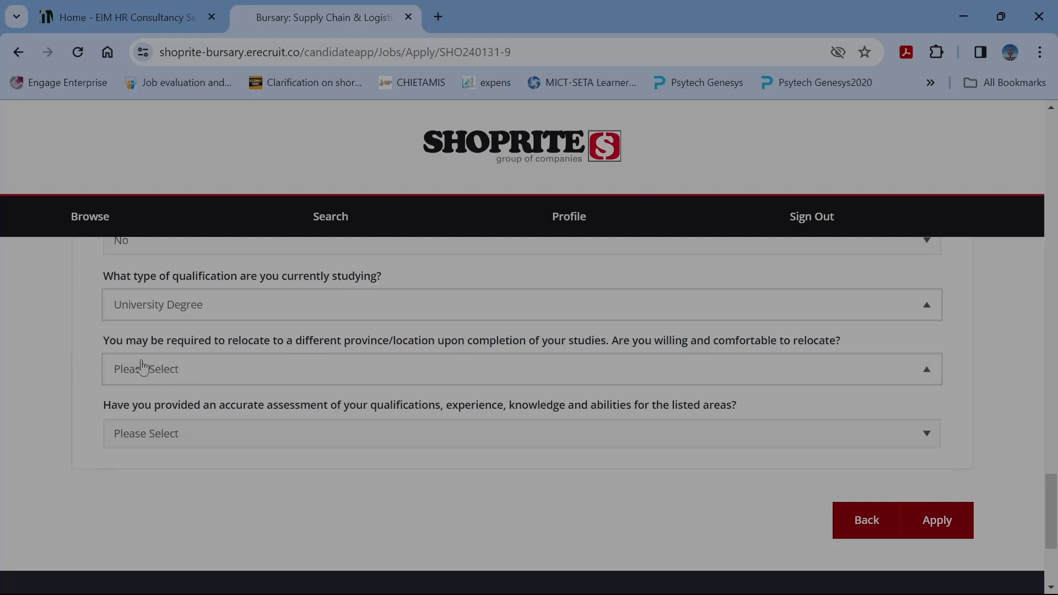
left_click(231, 364)
left_click(279, 368)
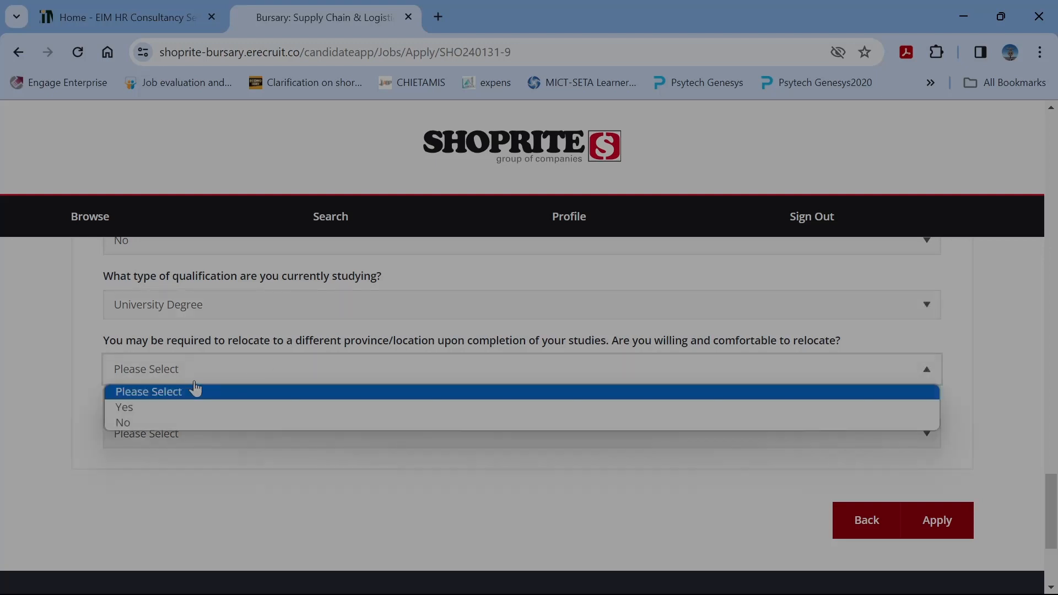
left_click(164, 412)
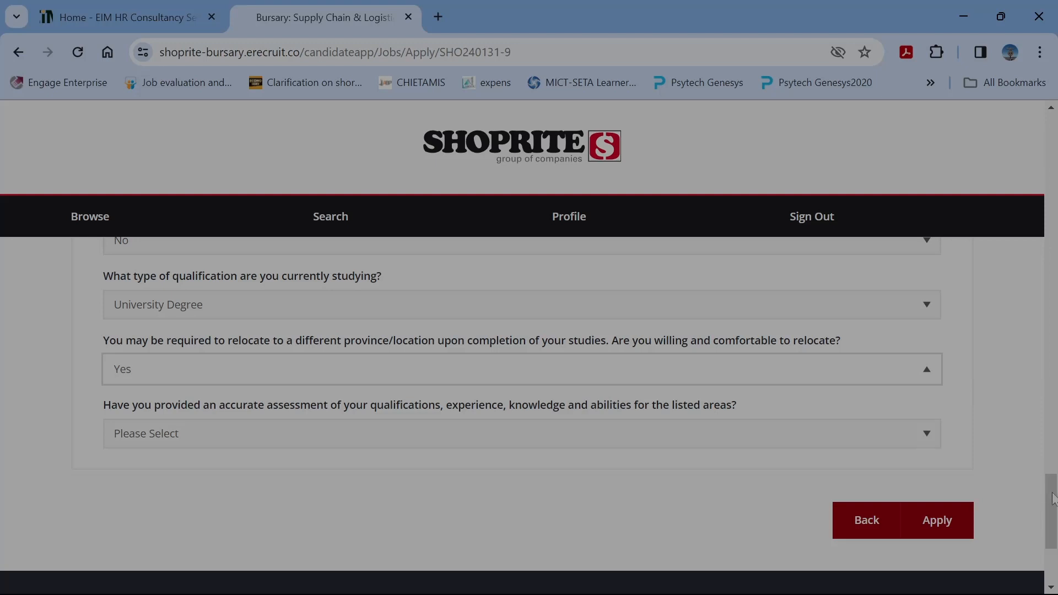
Answer Yes to having provided an accurate assessment of qualifications, experience, knowledge and abilities for the listed areas.
scroll(391, 468, "down", 1)
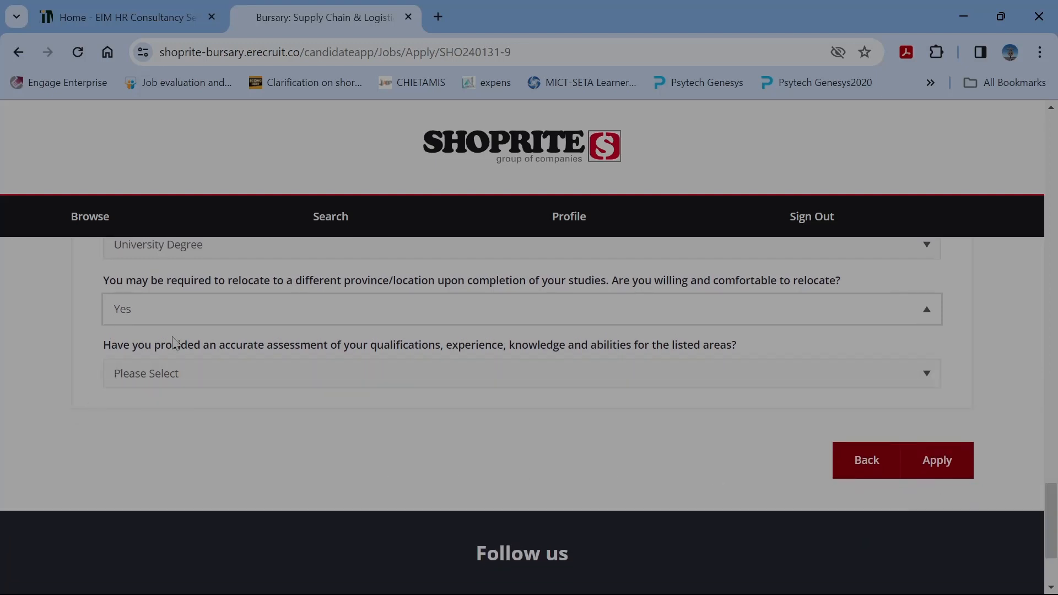
left_click(220, 364)
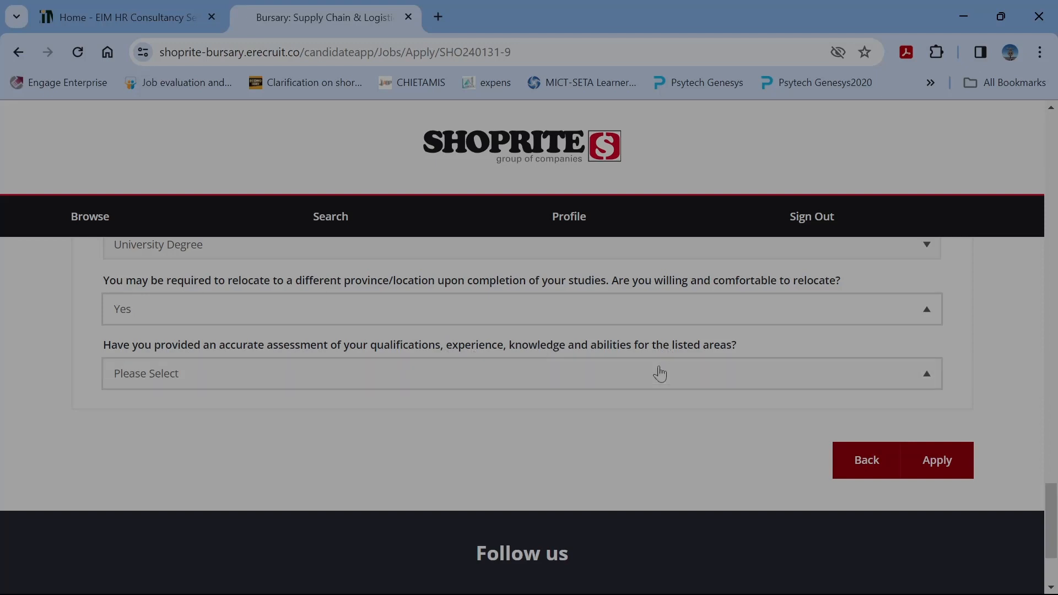
left_click(639, 375)
left_click(290, 416)
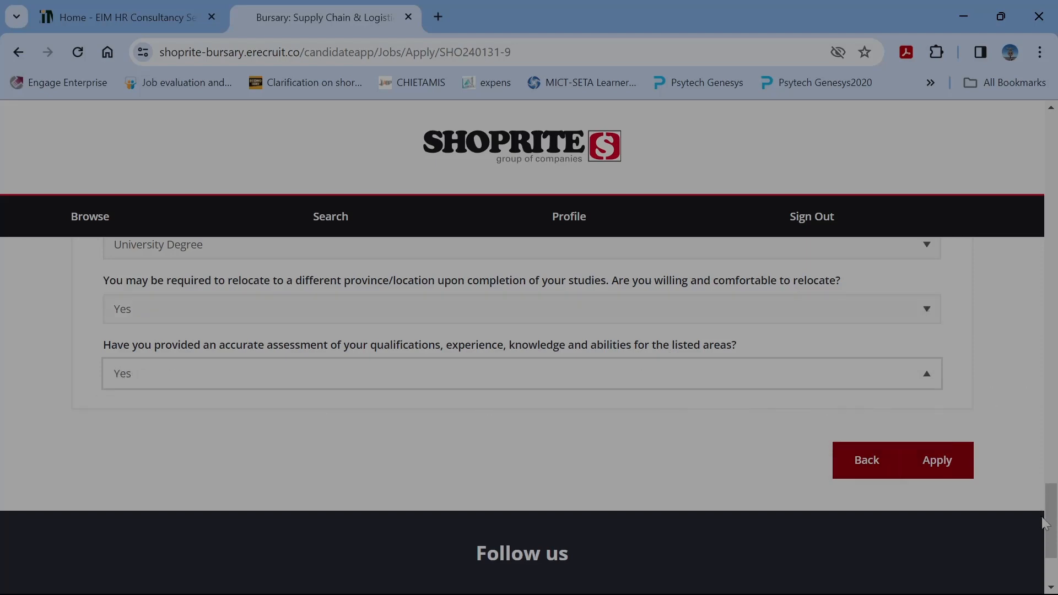
left_click_drag(1049, 529, 1052, 557)
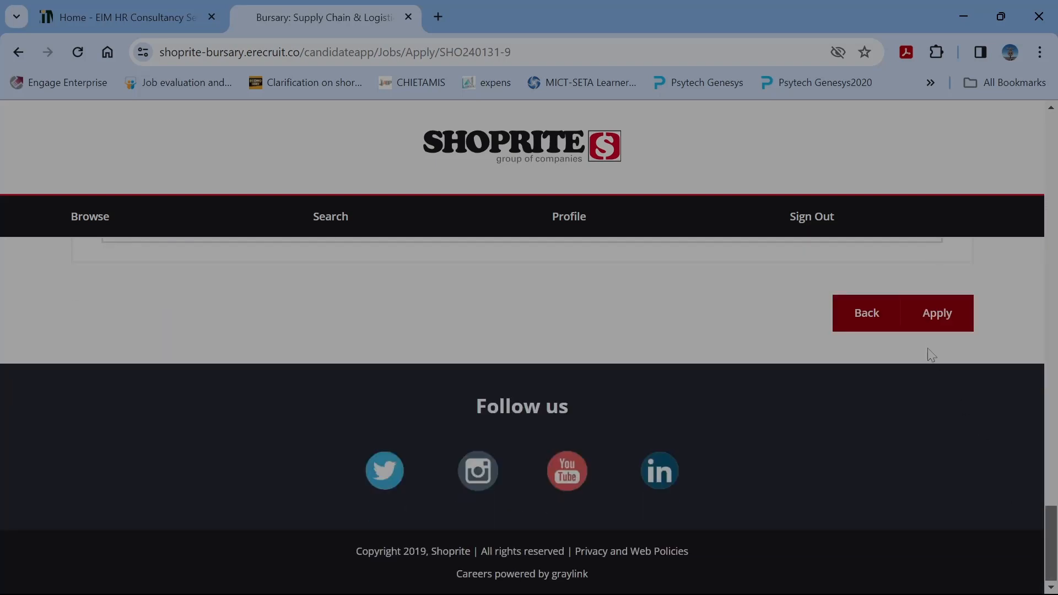